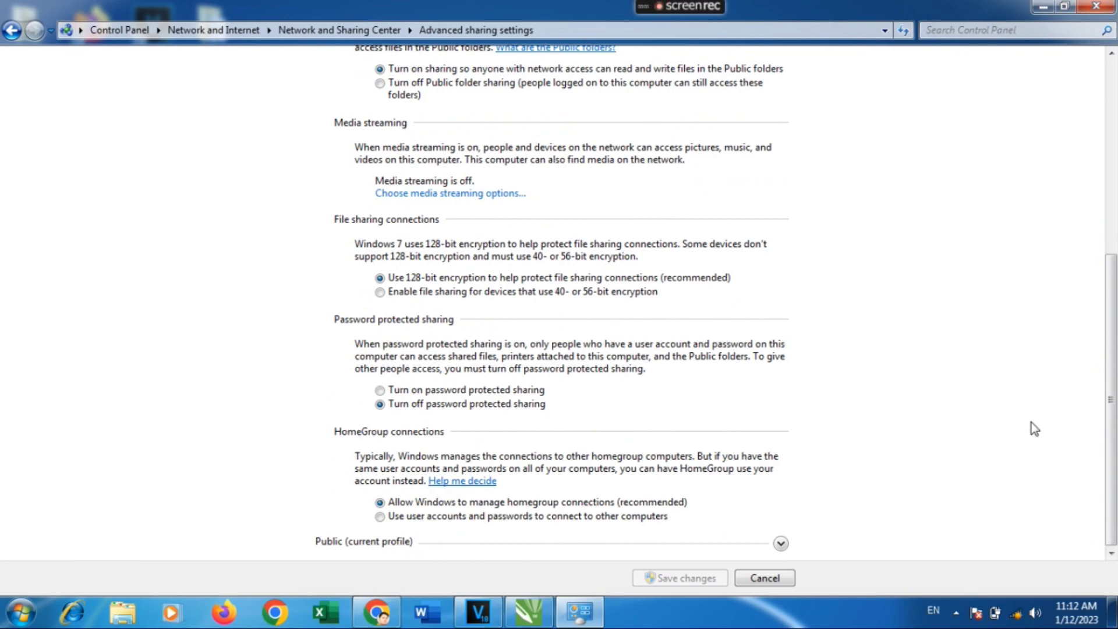
Step: Check the Public profile's network discovery, file and printer, public folder and password-protected sharing options, and close the advanced sharing settings
click(781, 543)
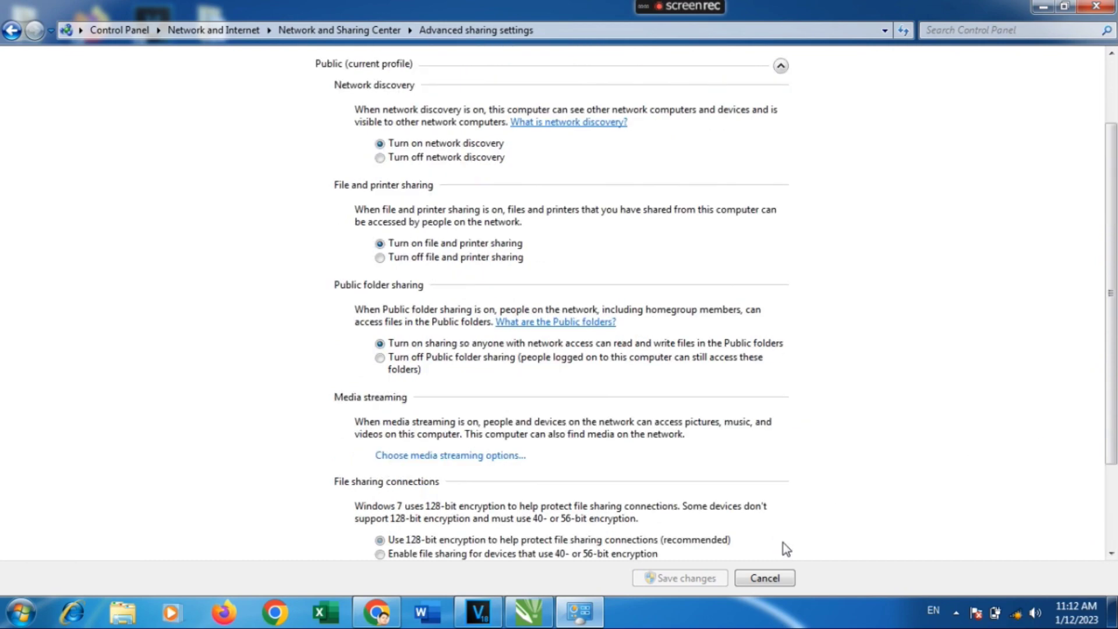
scroll(1109, 265, down, 1)
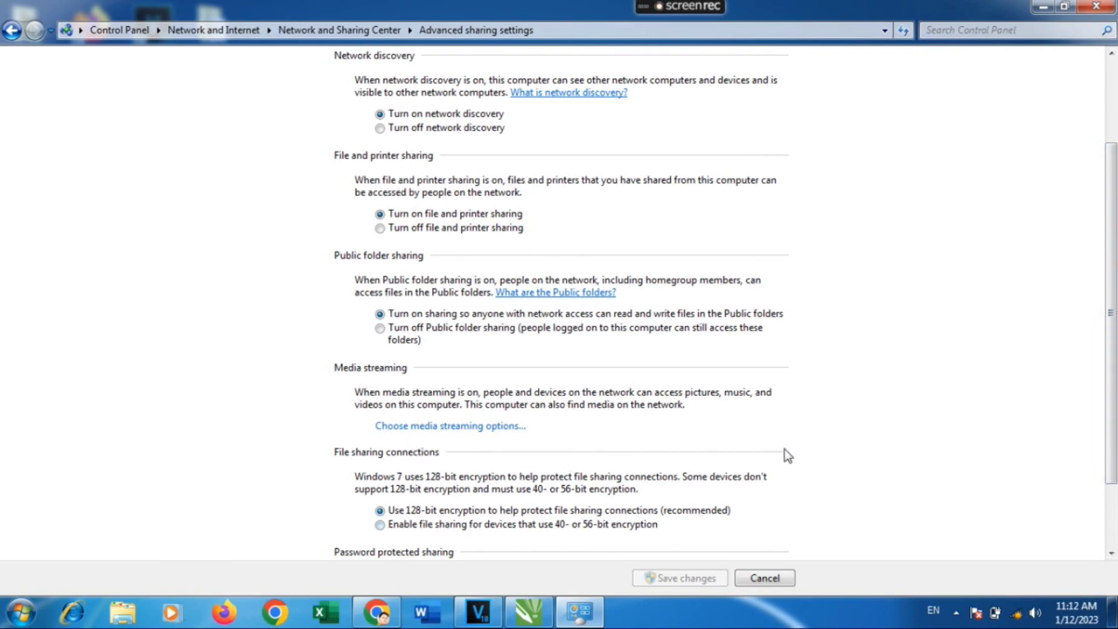
drag(1114, 458, 1116, 568)
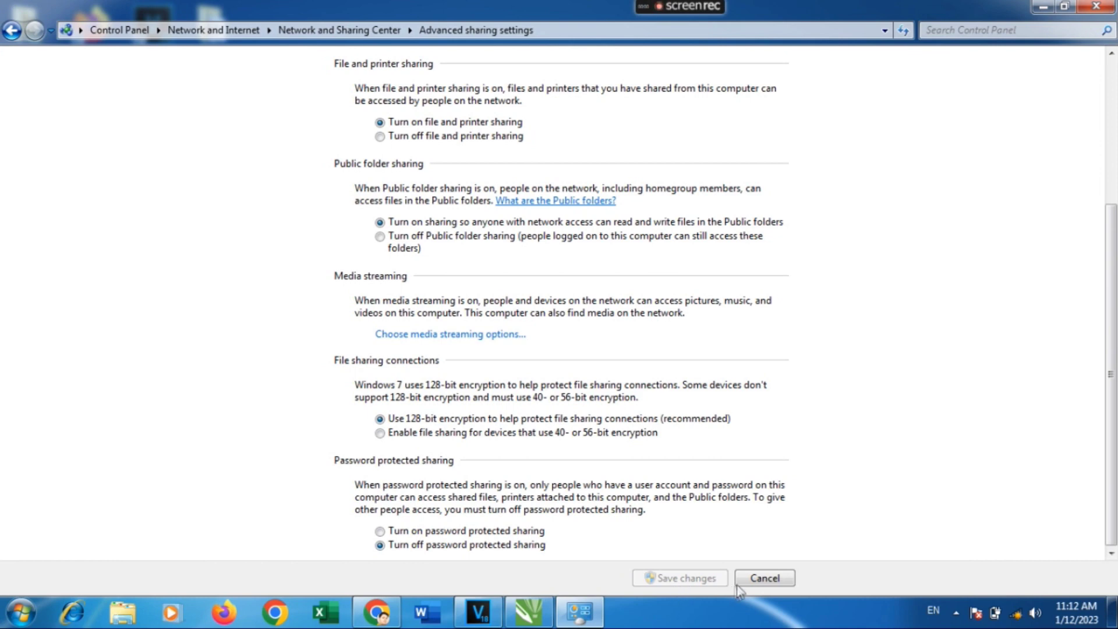
click(1096, 5)
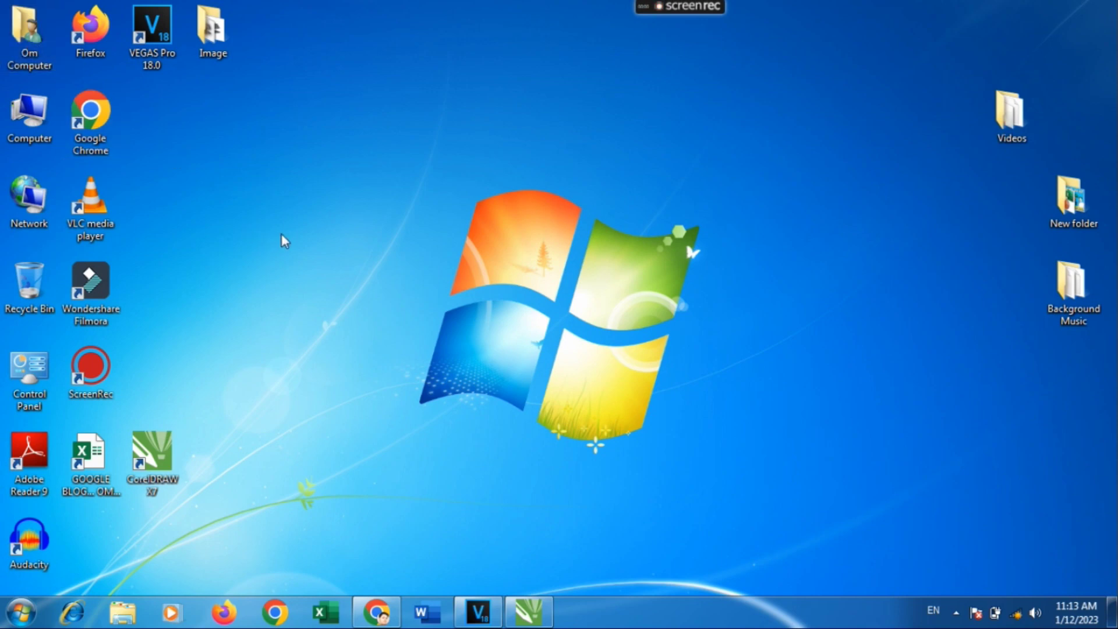
Step: Check which desktop icons are enabled in the desktop icon settings, and close the personalization window
right_click(413, 100)
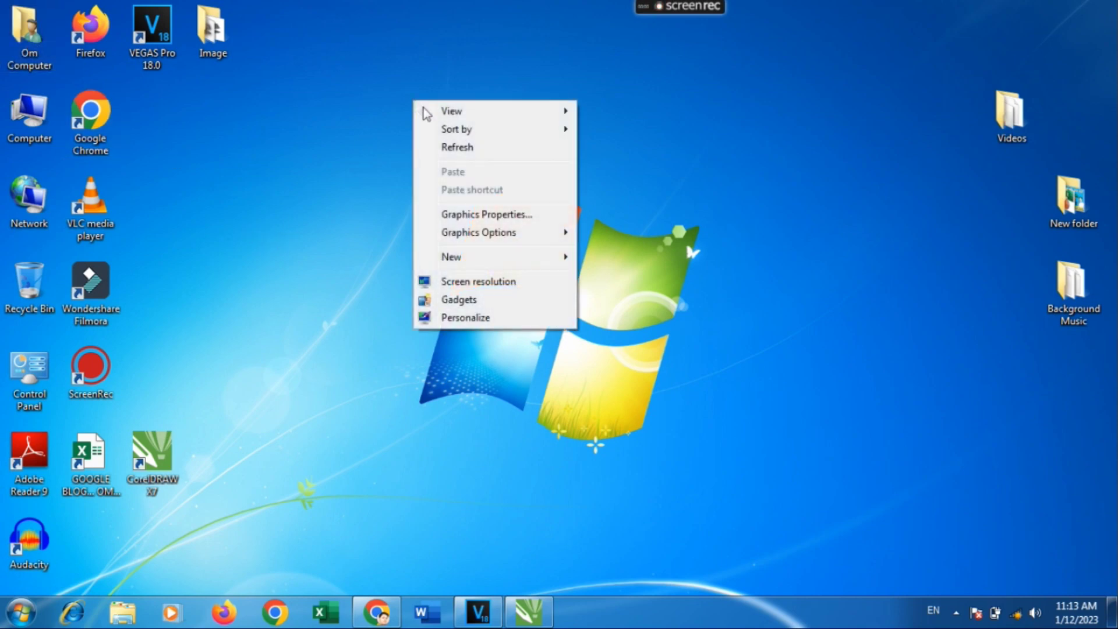
click(460, 319)
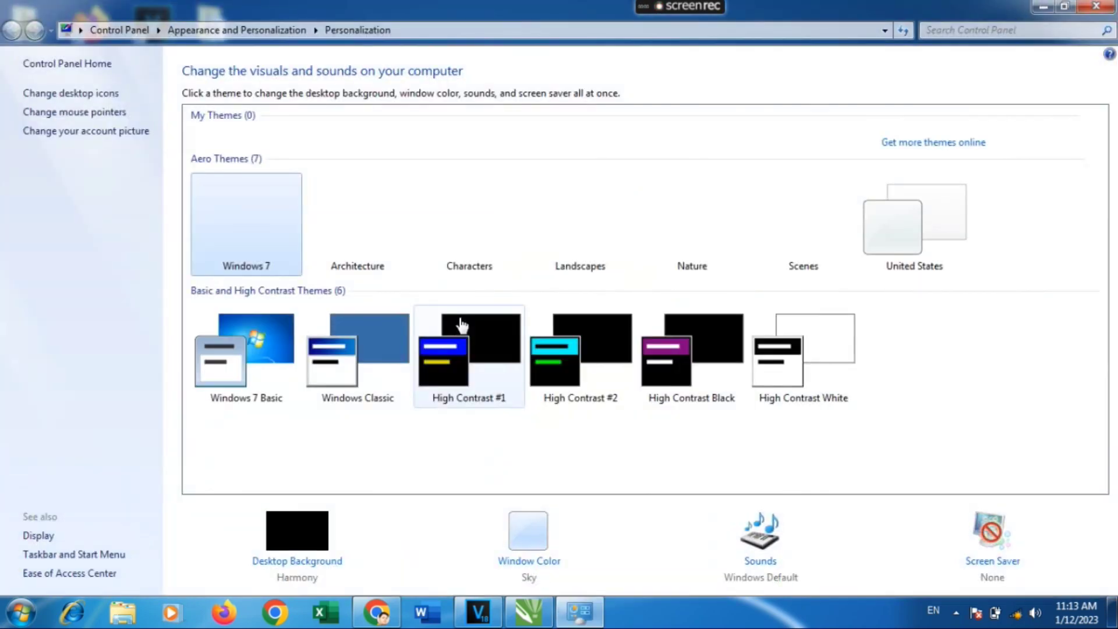
click(100, 95)
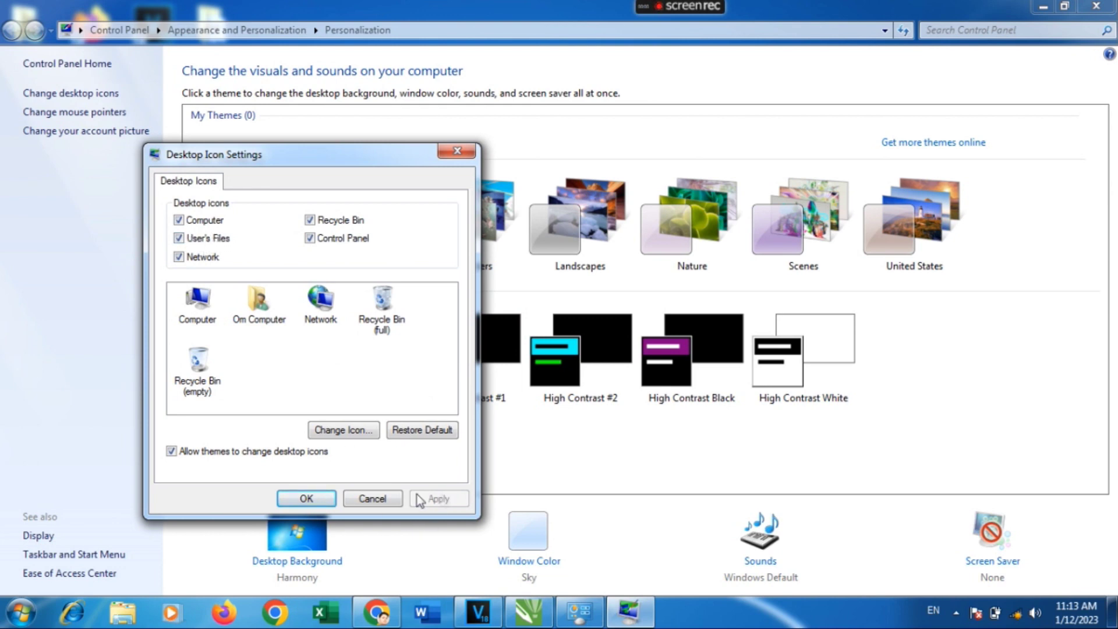
click(305, 499)
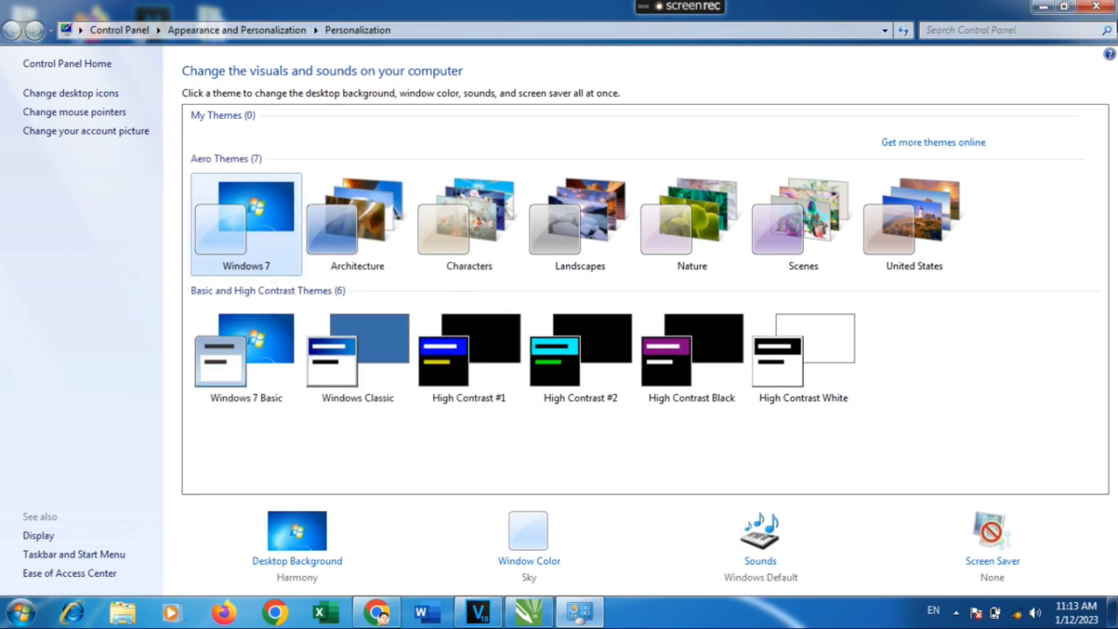
click(1101, 9)
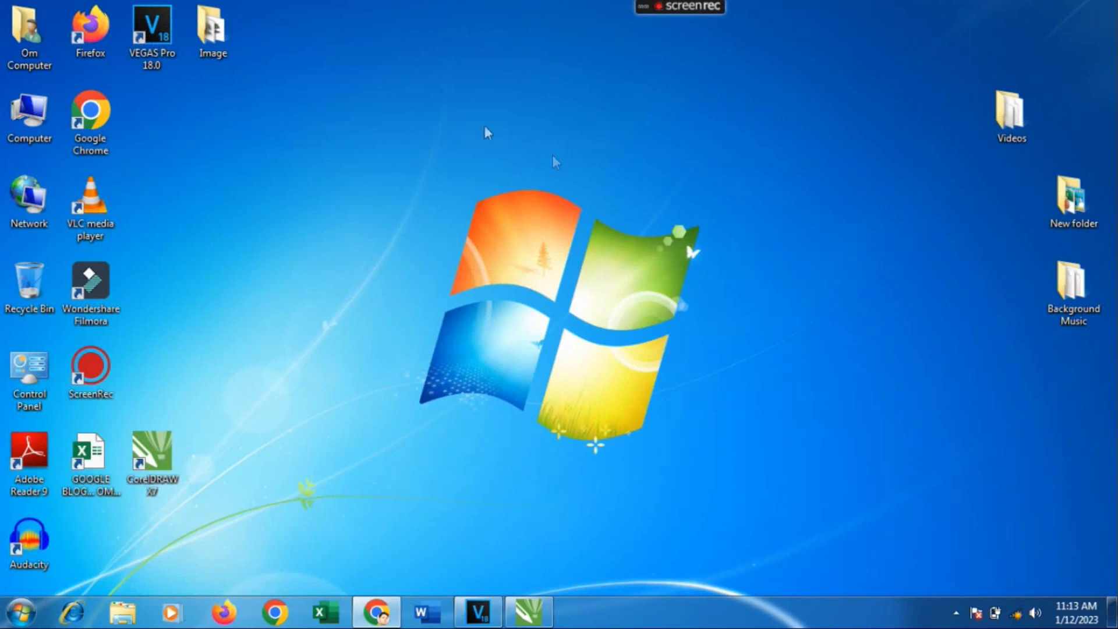
Step: Open the share permissions for the Desktop folder in the user's profile folder, through its advanced sharing settings
double_click(27, 41)
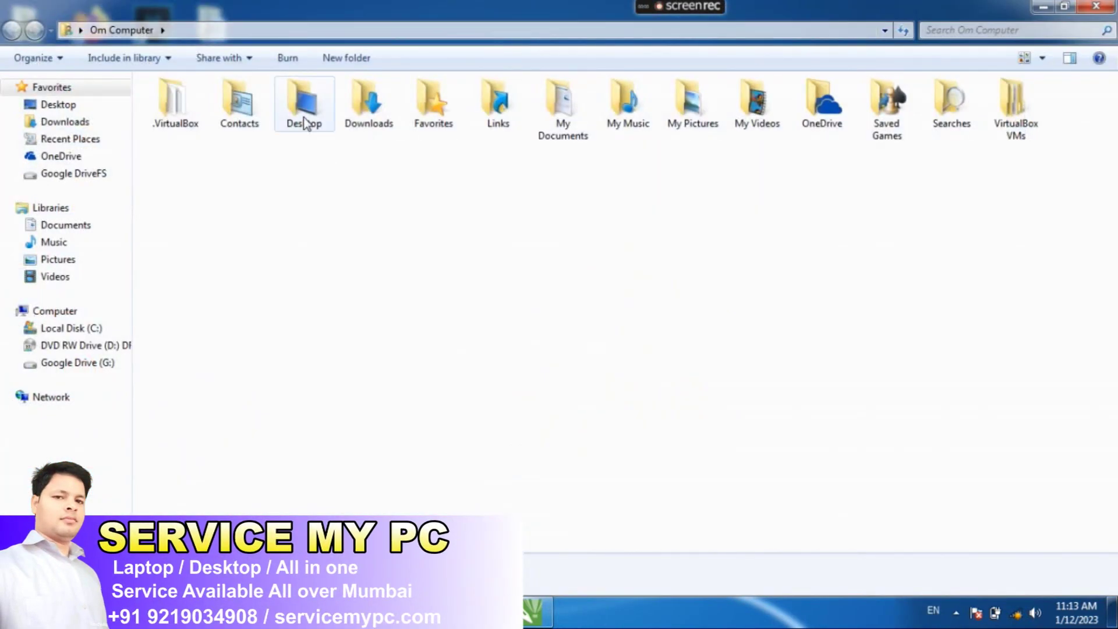
right_click(304, 117)
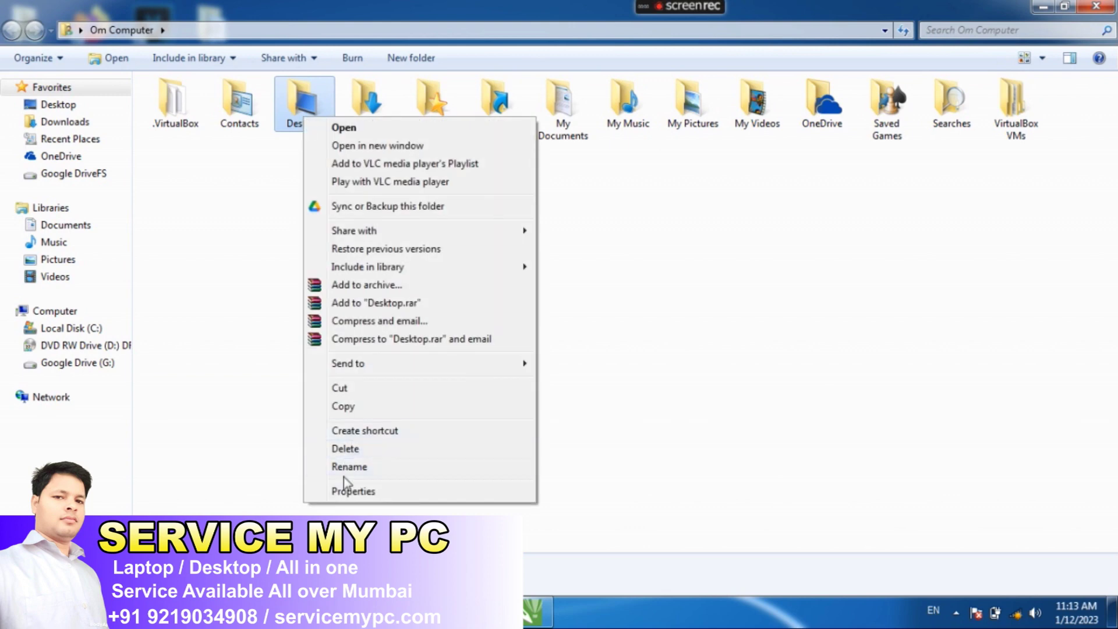
click(344, 491)
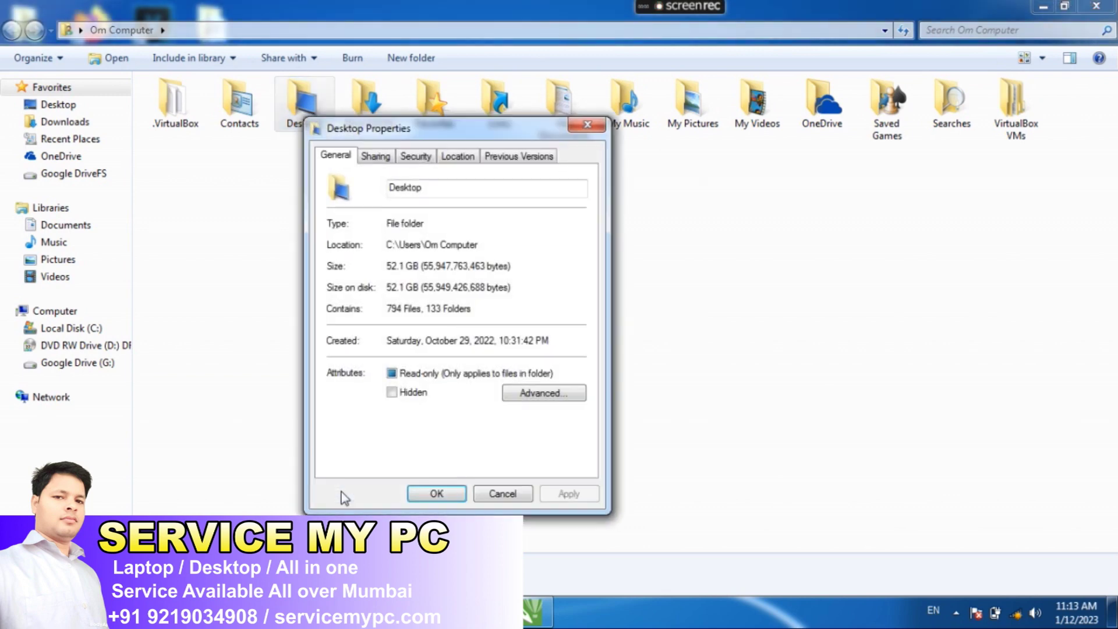
click(375, 156)
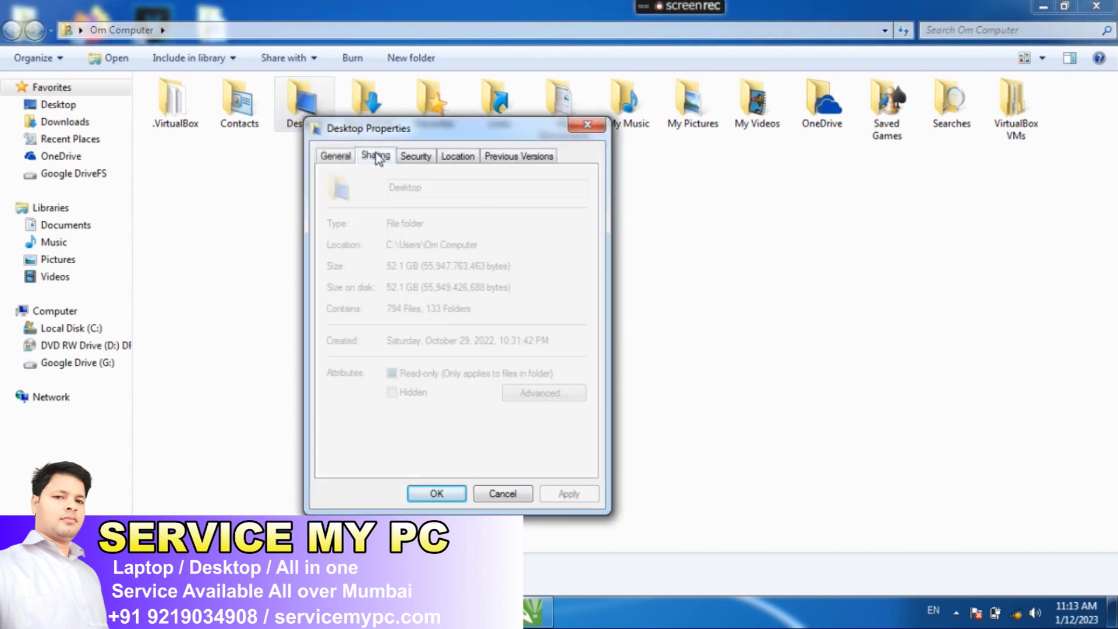
click(377, 353)
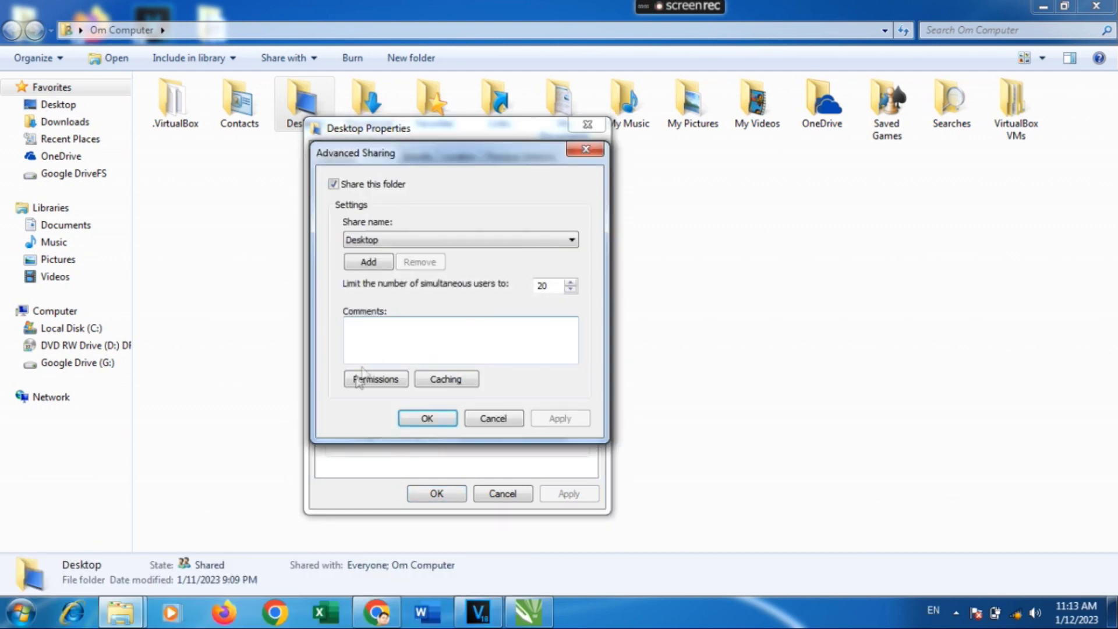
click(359, 383)
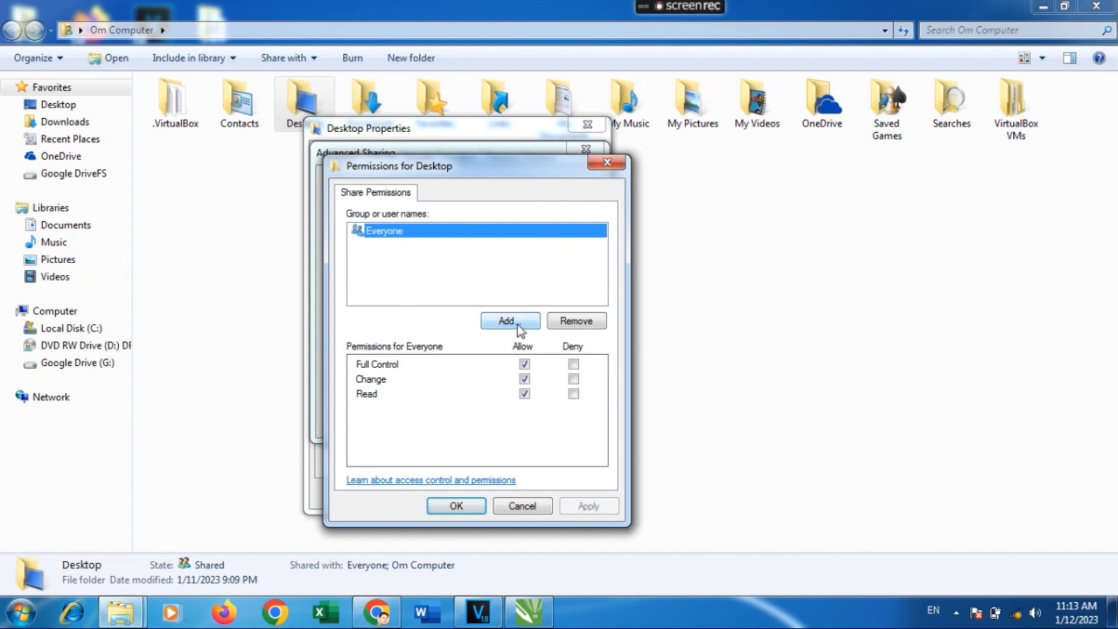
Step: Find and add the Everyone group to the Desktop folder's share permissions, and confirm the sharing settings
click(508, 321)
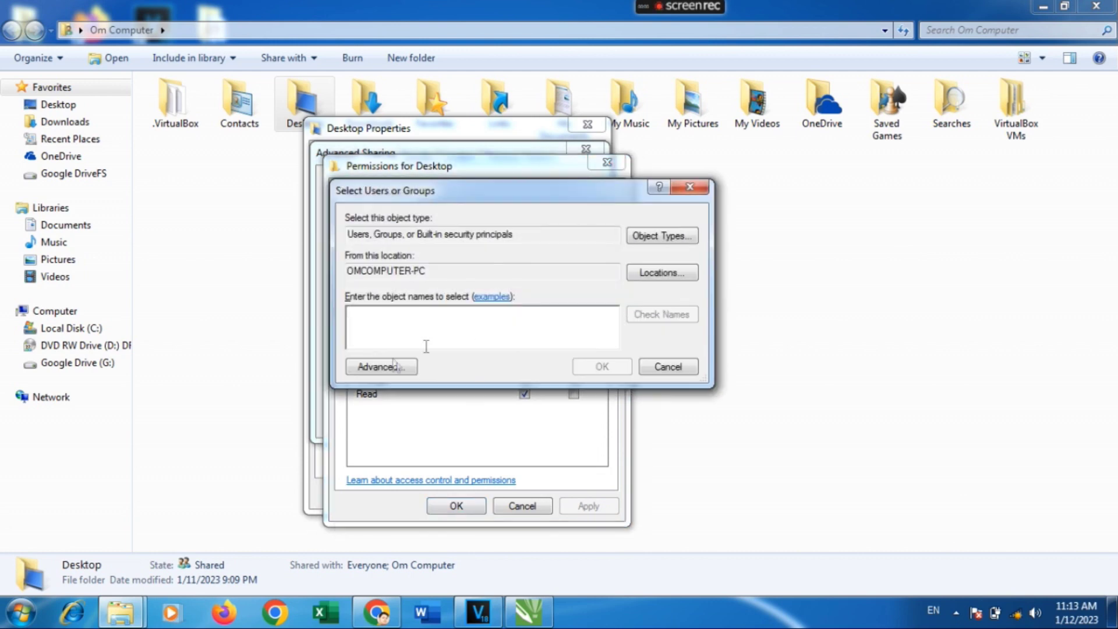
click(379, 367)
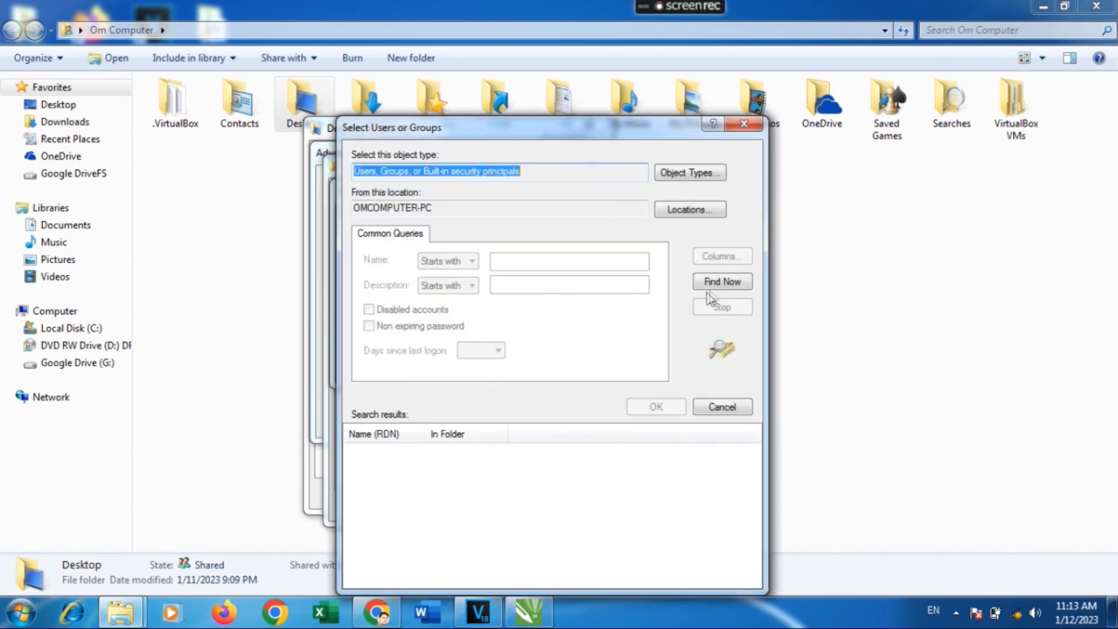
click(724, 280)
drag(755, 472, 756, 506)
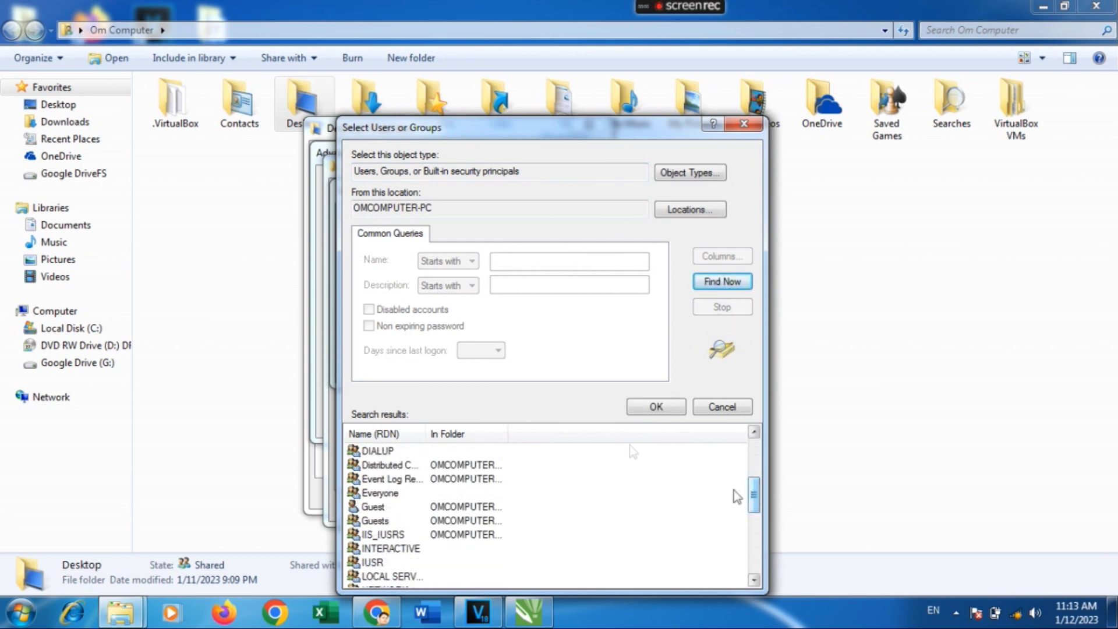
click(376, 495)
click(652, 408)
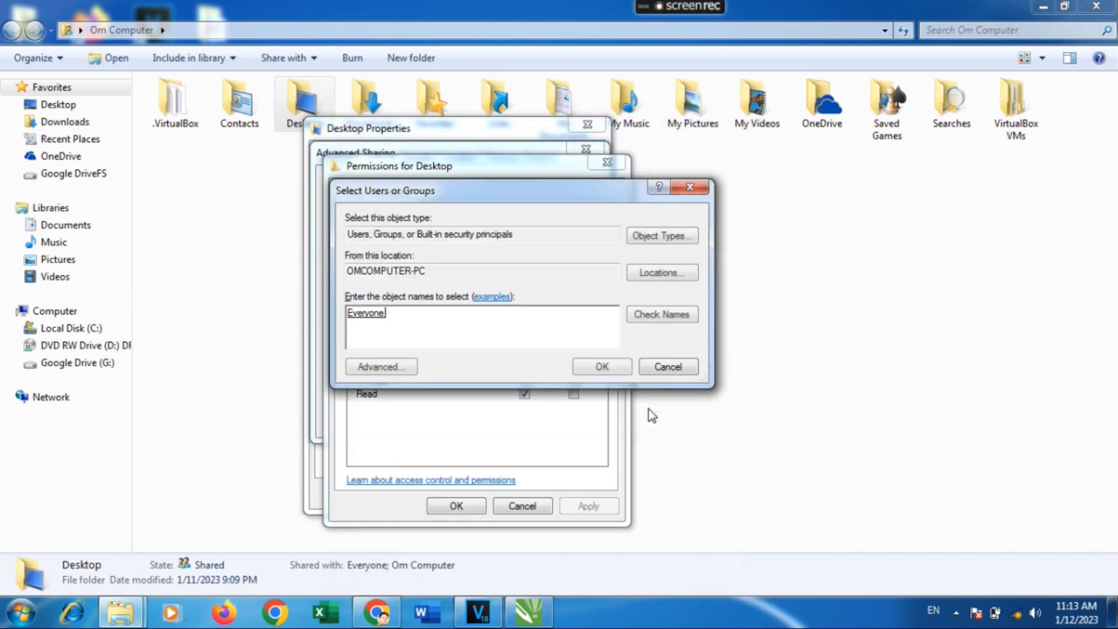
click(601, 366)
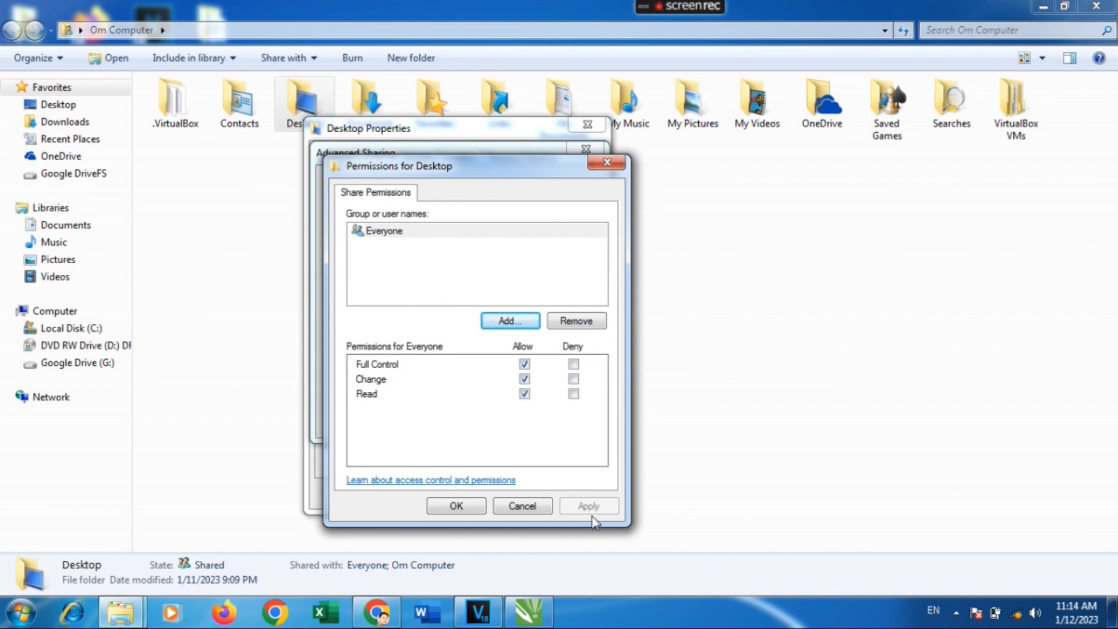
click(457, 506)
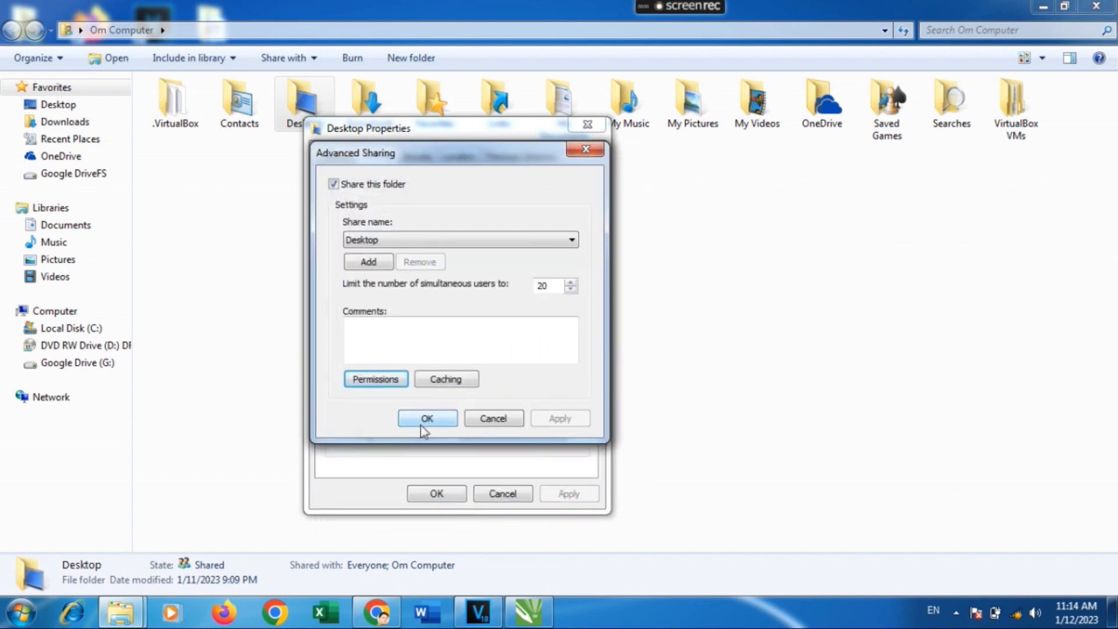
click(423, 423)
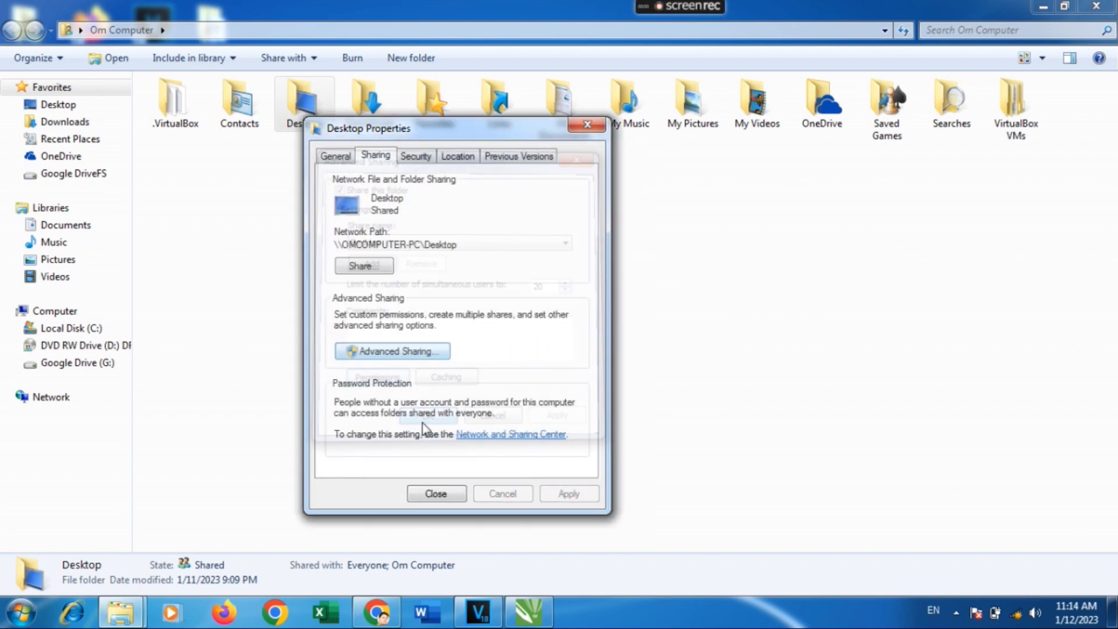
click(431, 495)
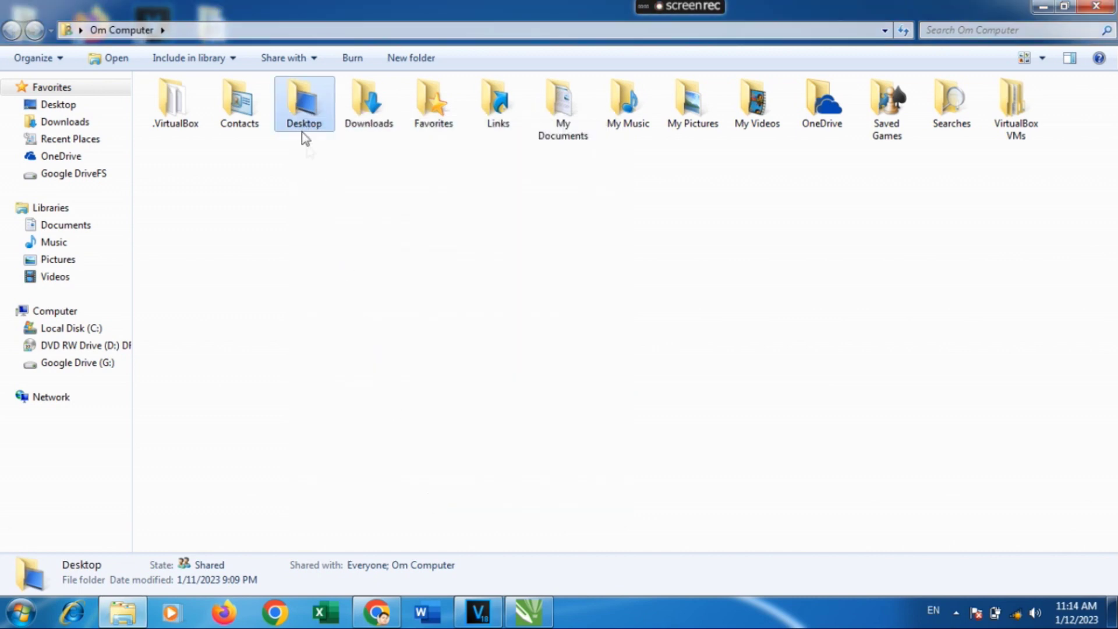
Step: Open the Desktop folder's advanced security settings for editing its permission entries
right_click(295, 102)
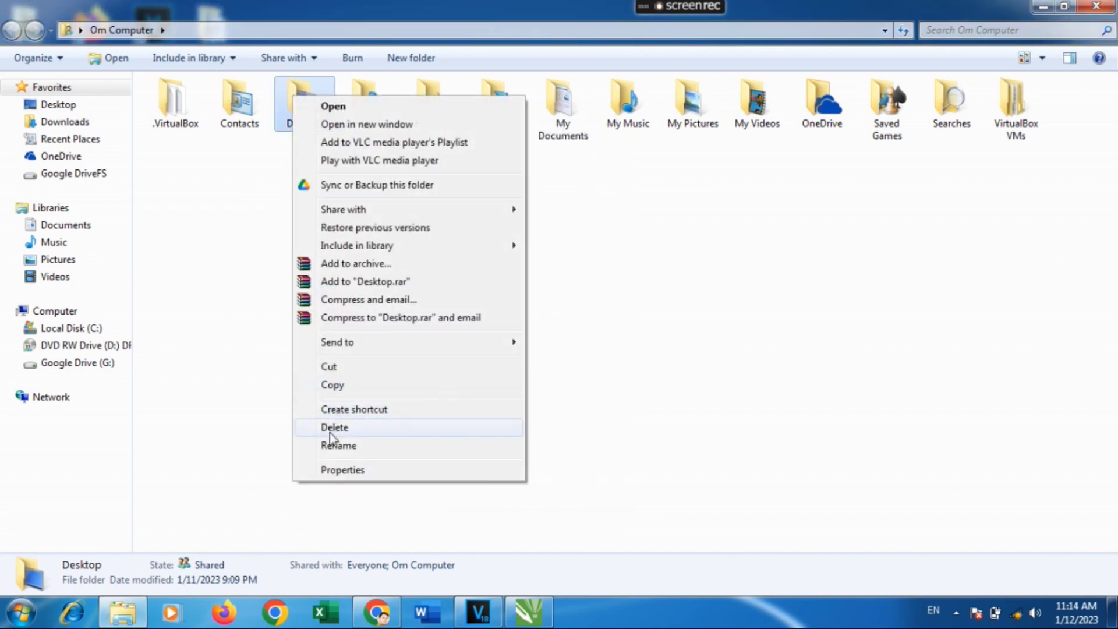
click(343, 470)
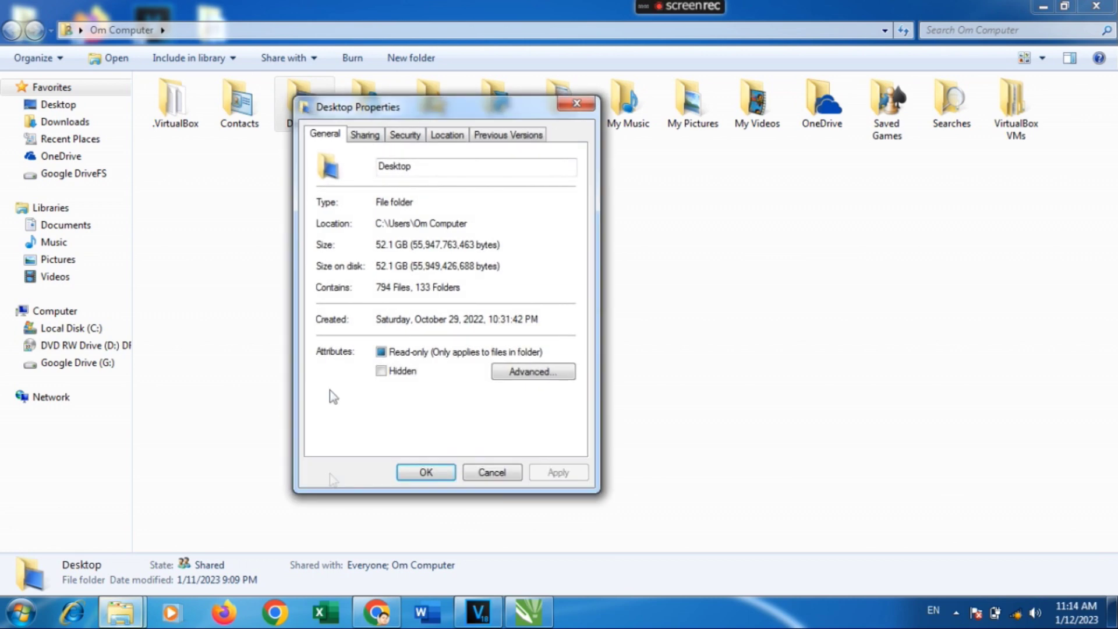
click(404, 135)
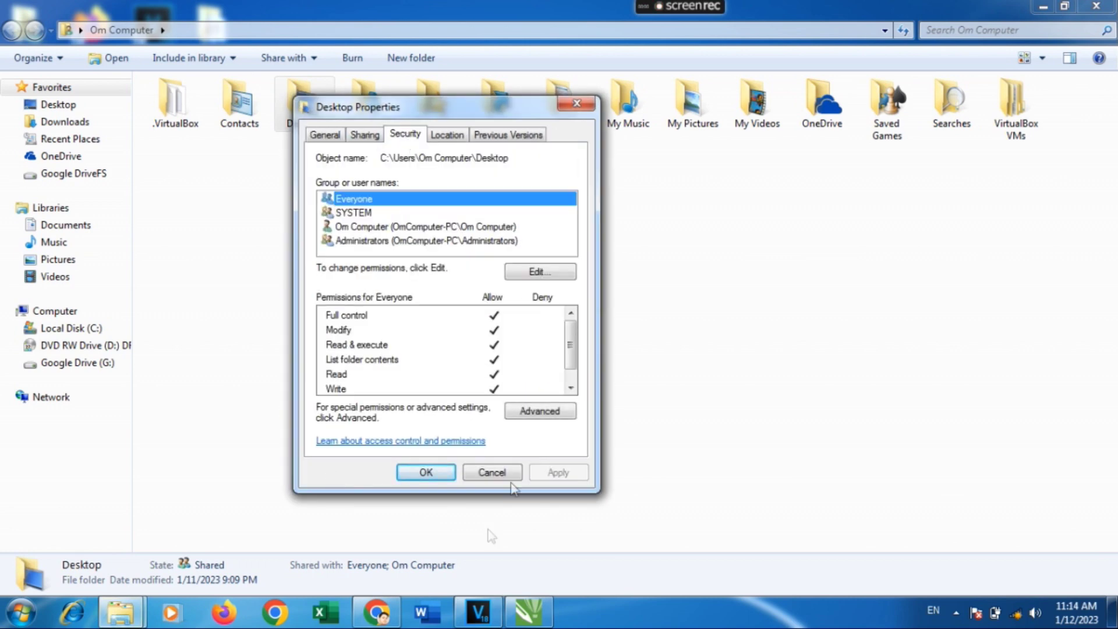
click(558, 411)
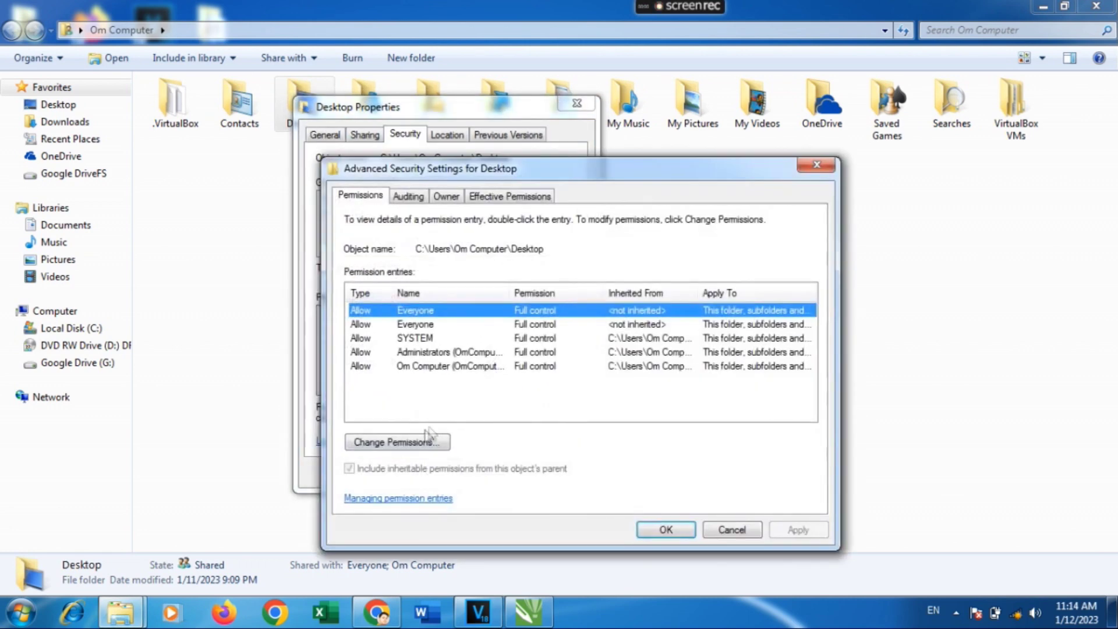
click(405, 444)
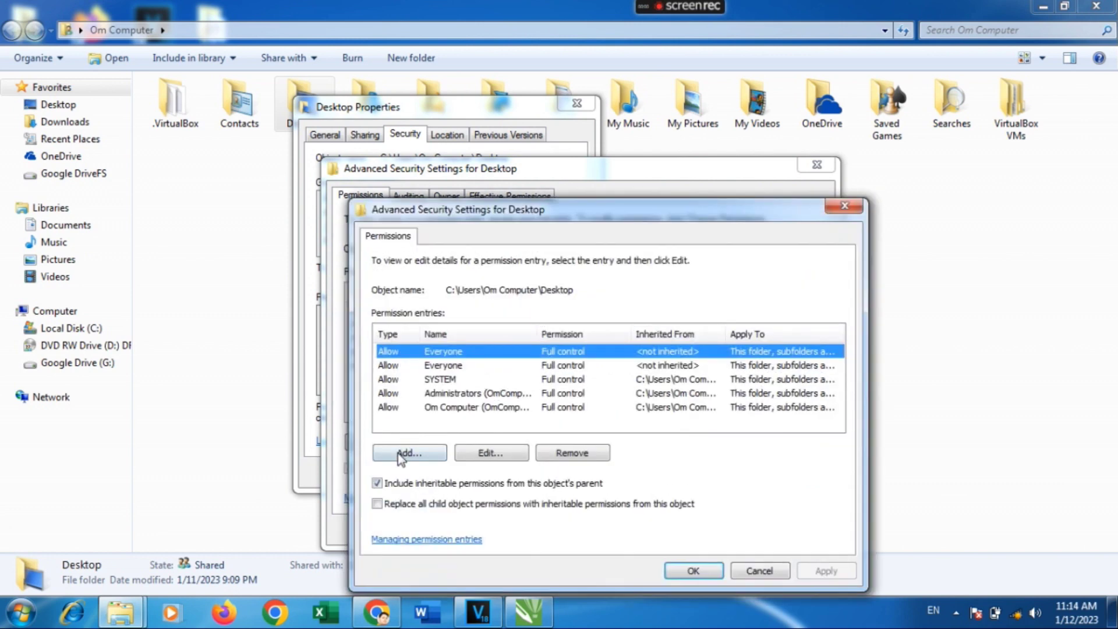
Step: Start a new permission entry for the Desktop folder, and find and select the Everyone group for it
click(397, 453)
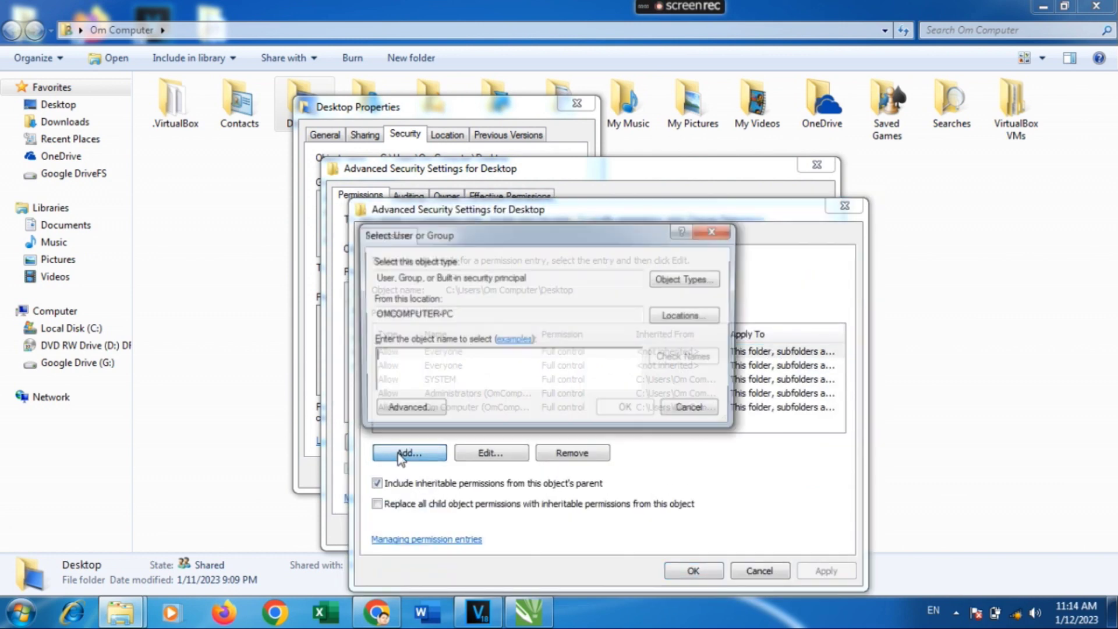
click(402, 411)
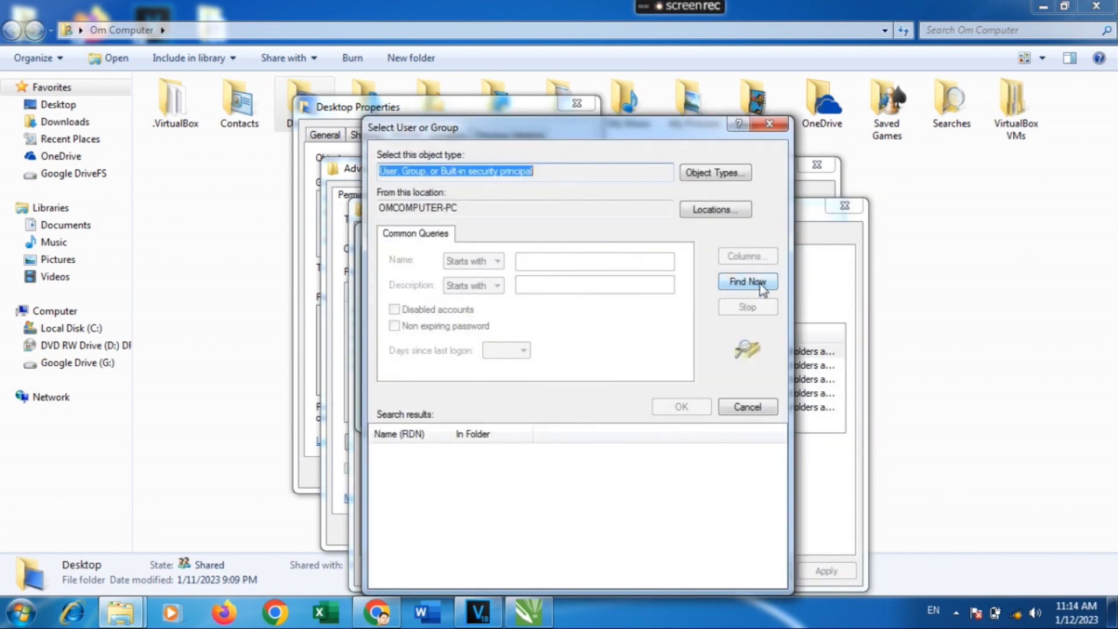
click(748, 282)
drag(779, 466, 779, 495)
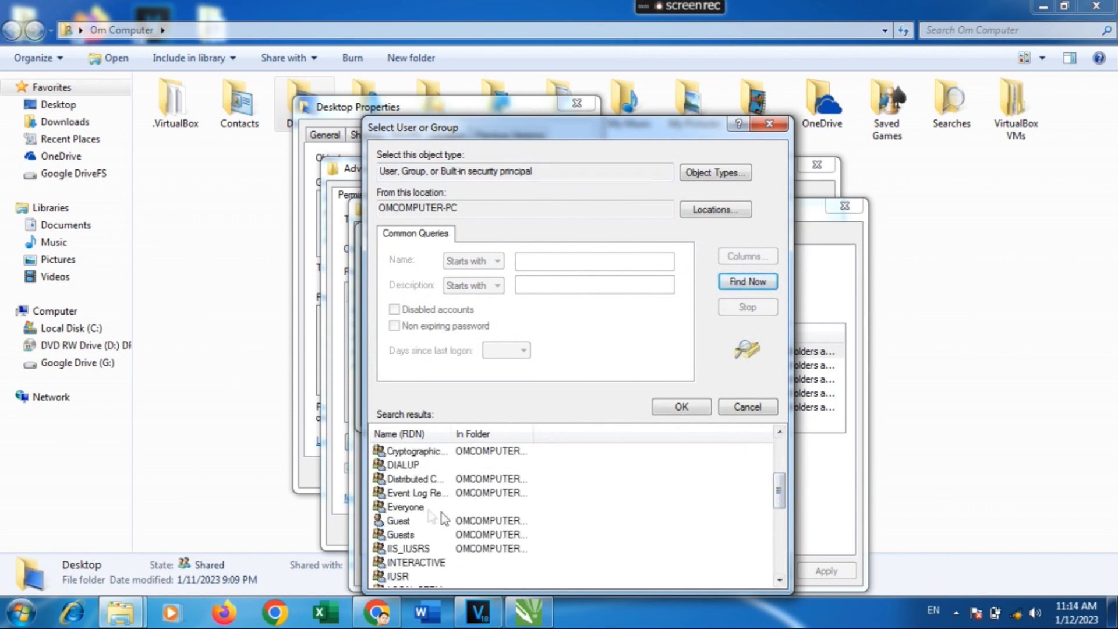
click(411, 507)
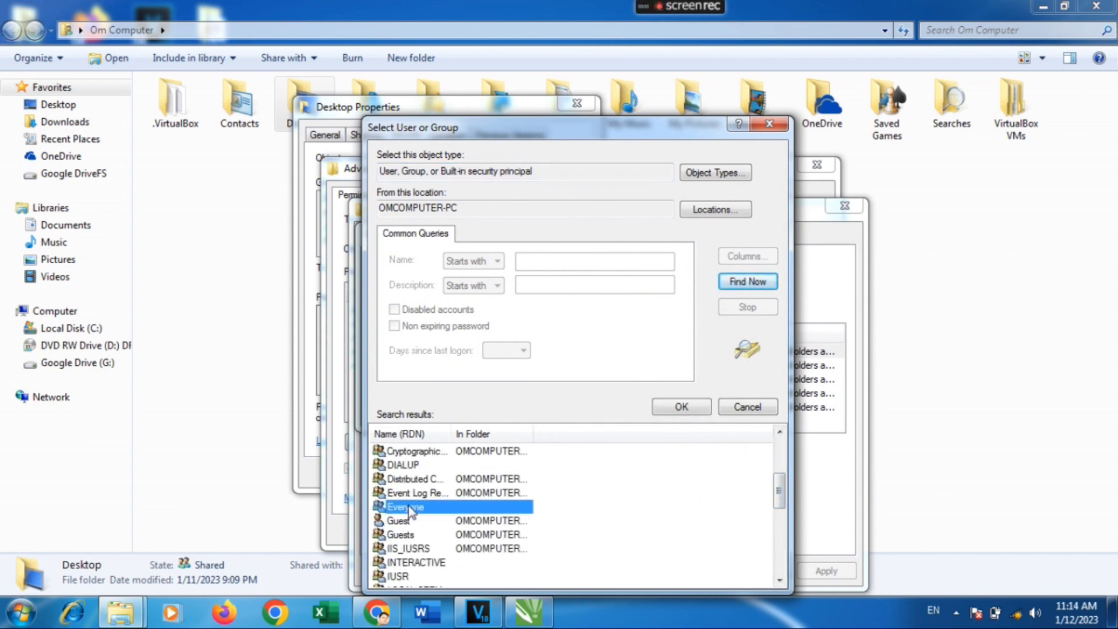
click(682, 408)
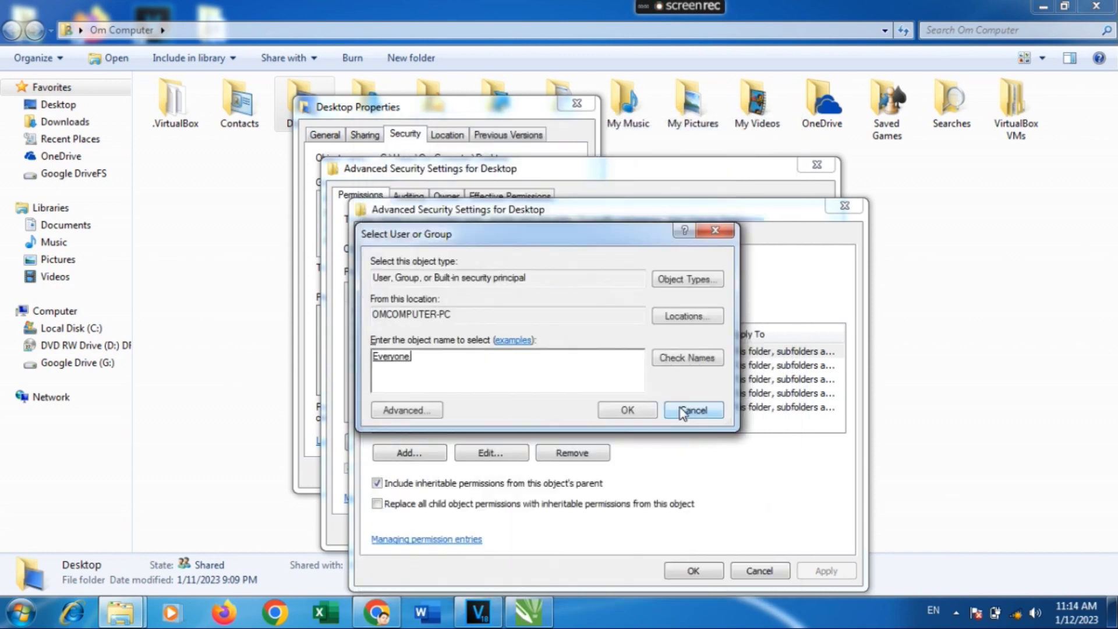
click(644, 413)
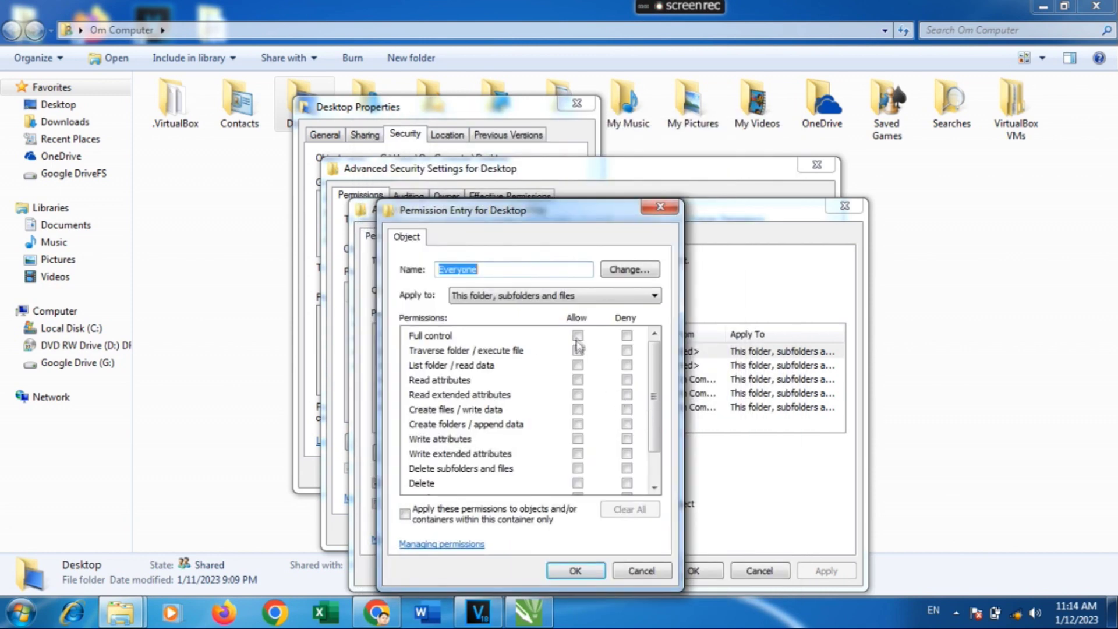
Step: Allow Everyone full control over the Desktop folder, its subfolders and files, and apply the permission entry
click(577, 336)
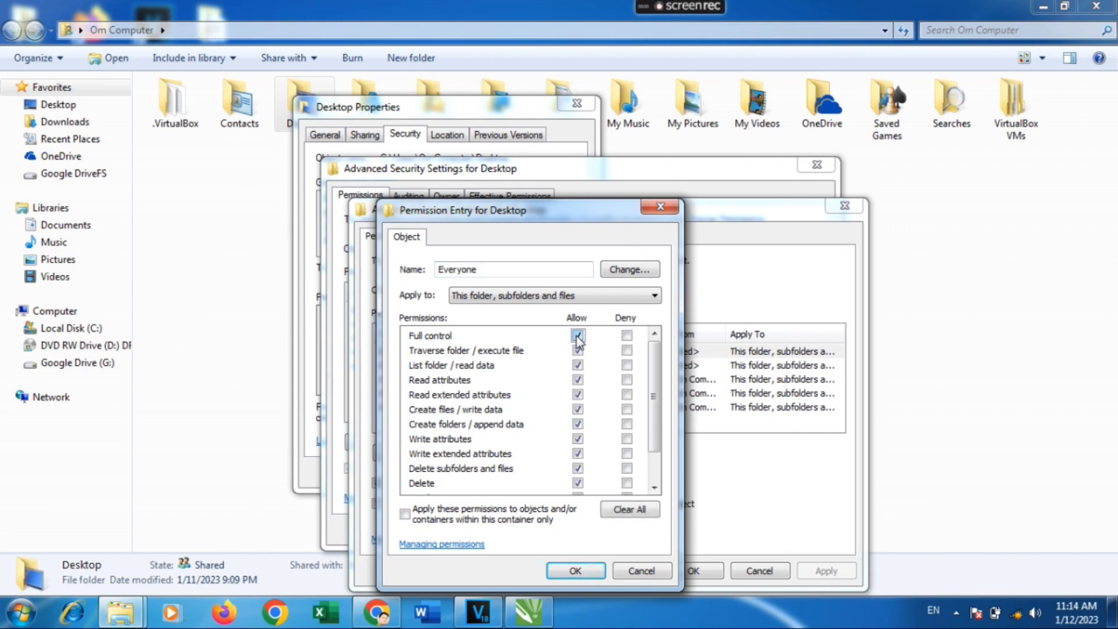
click(575, 570)
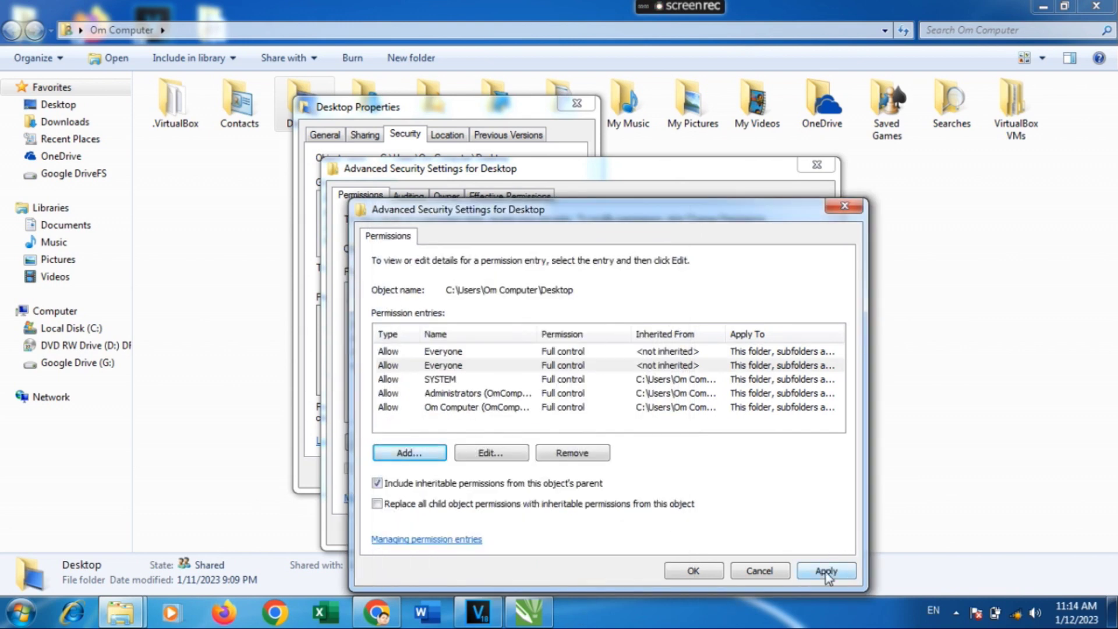
click(827, 571)
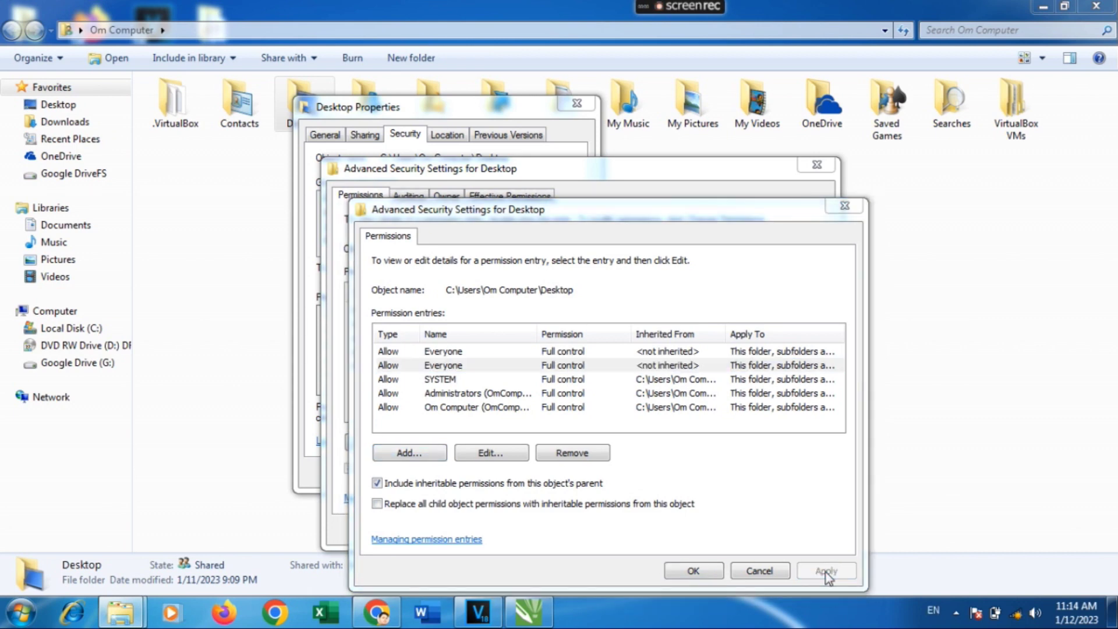
Step: Confirm the Desktop folder's advanced security settings and properties, and close the user profile folder window
click(605, 385)
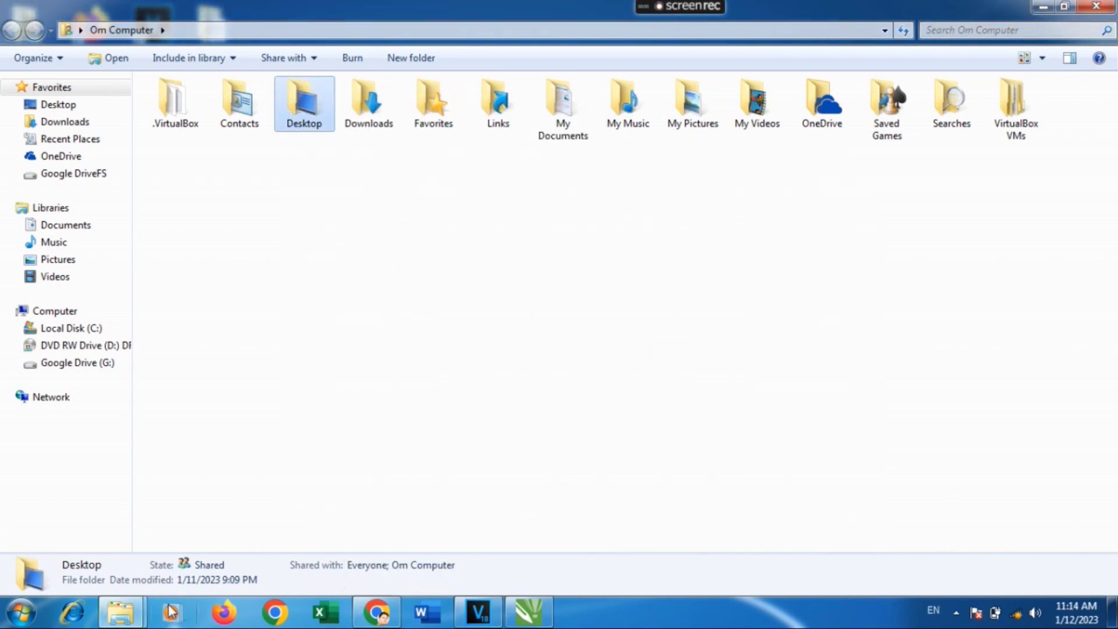
mouse_move(134, 613)
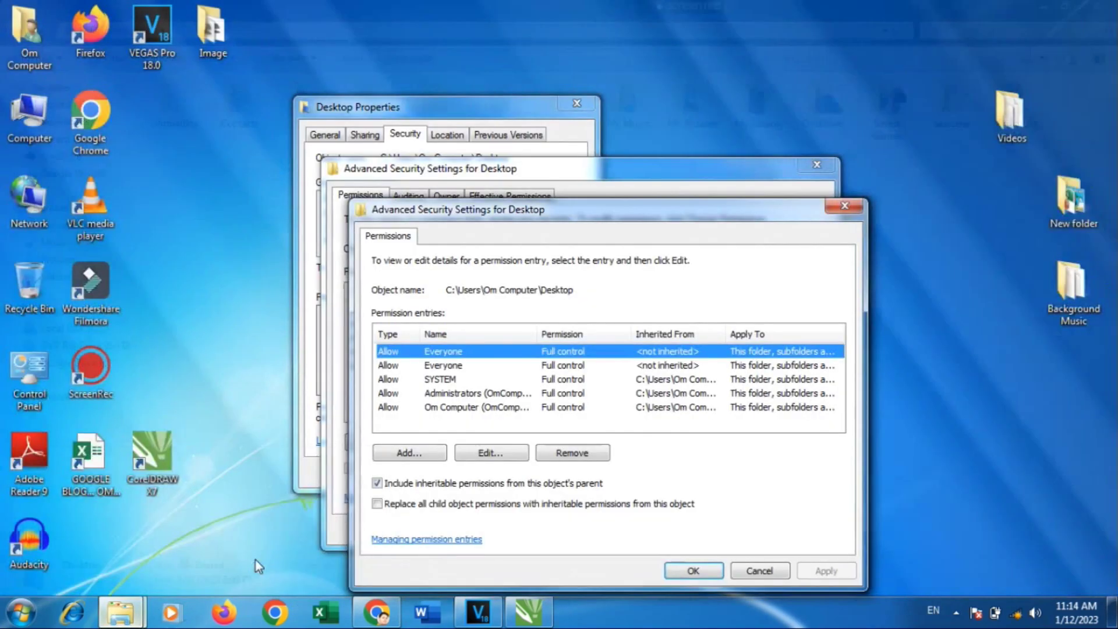
click(256, 560)
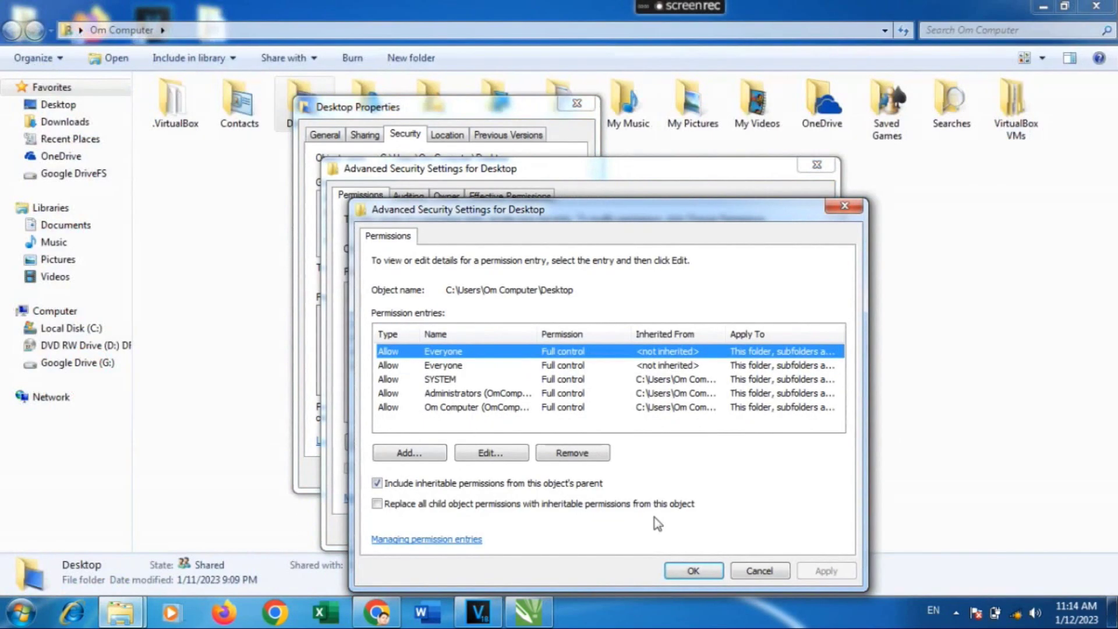
click(694, 571)
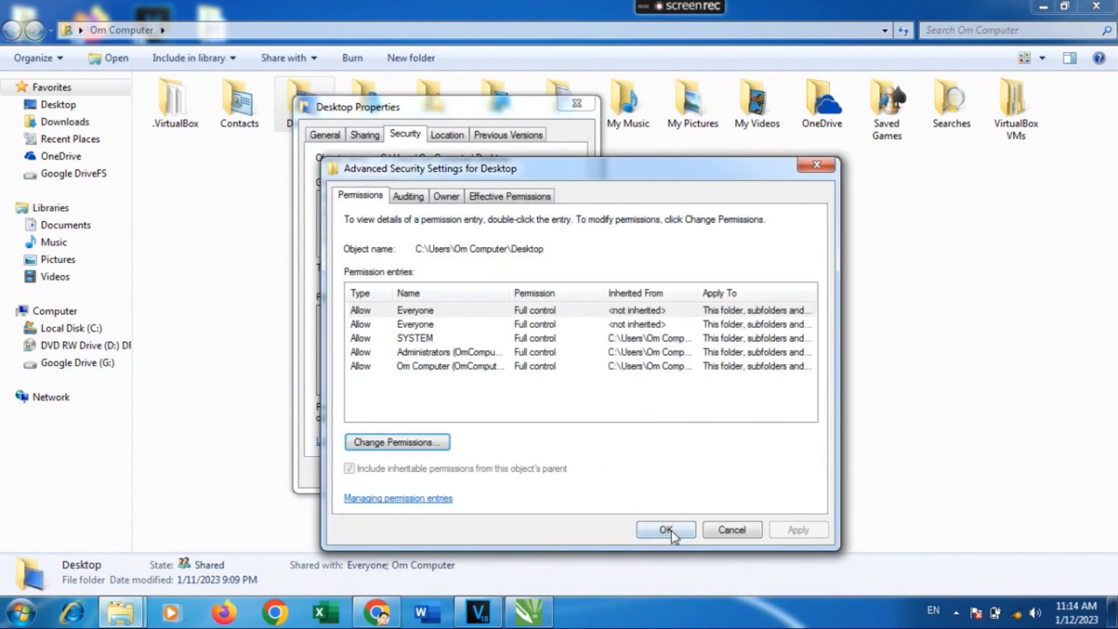
click(666, 529)
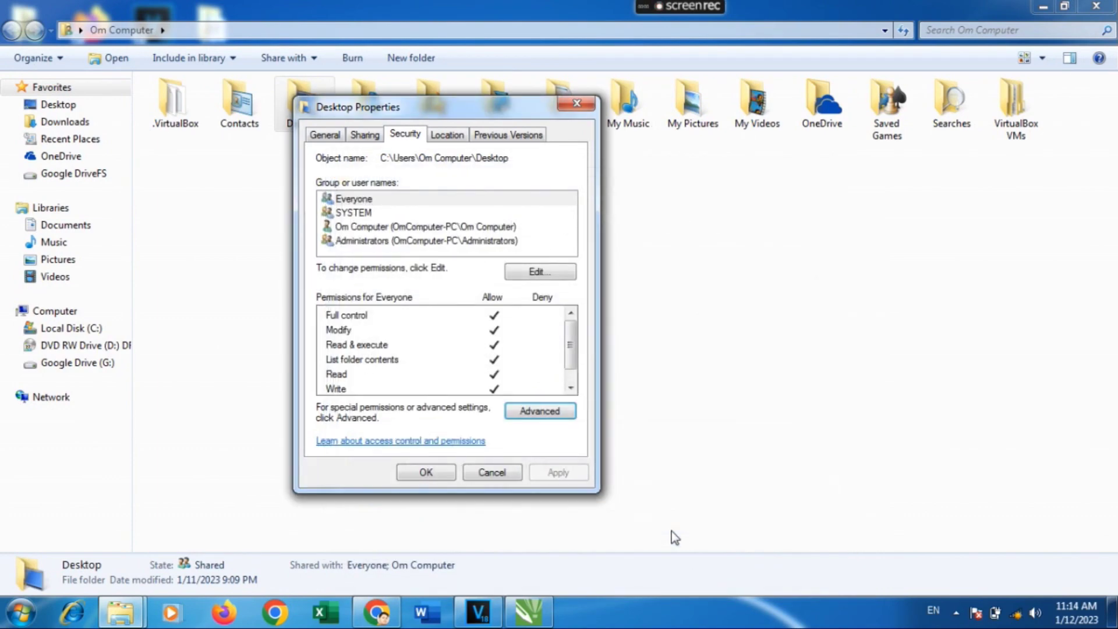
click(426, 473)
click(1110, 8)
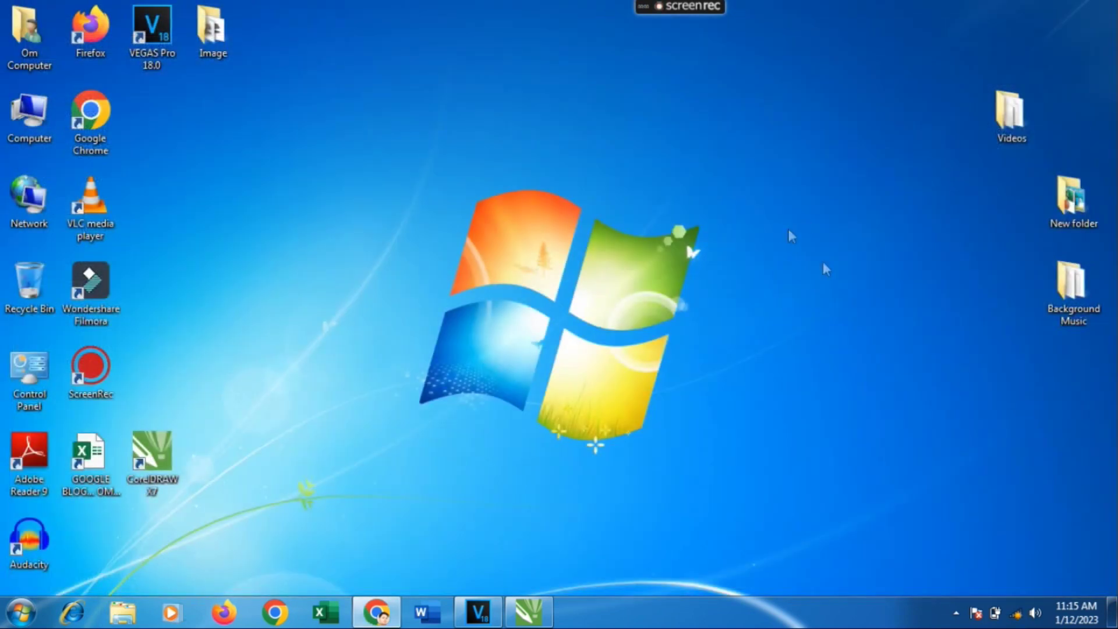
Step: Check which wireless network the computer is connected to, and close the network list
click(1017, 621)
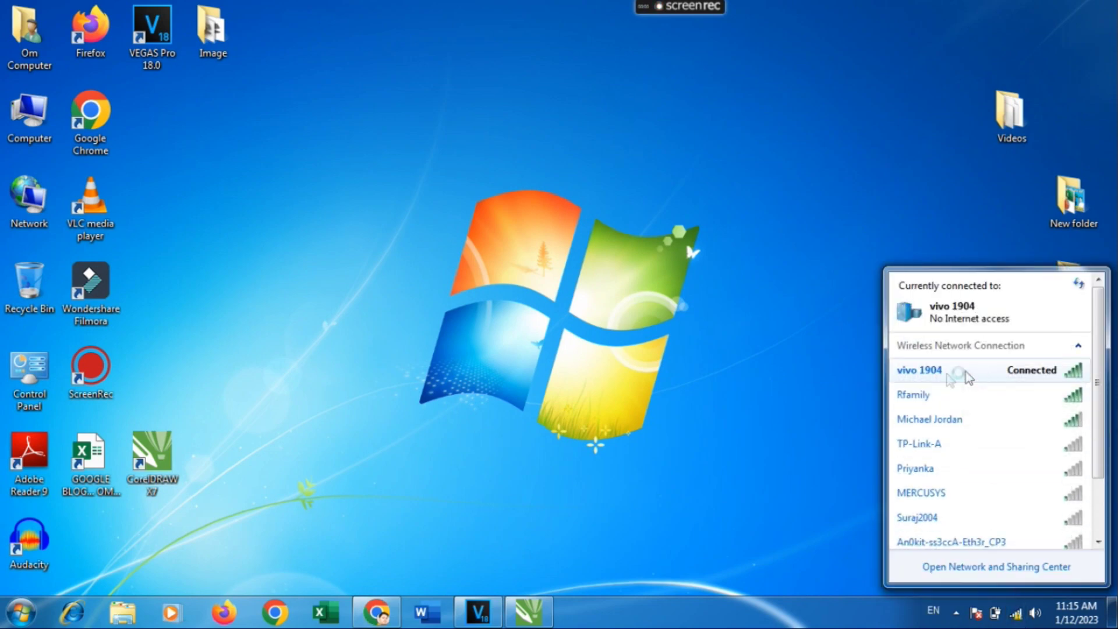
click(828, 391)
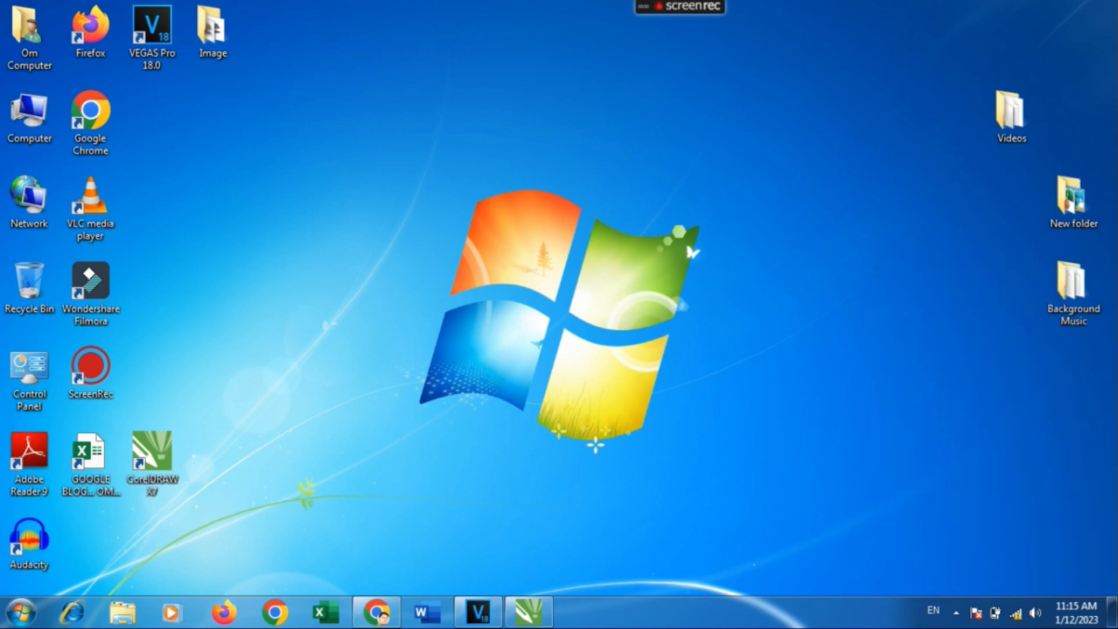
mouse_move(1015, 615)
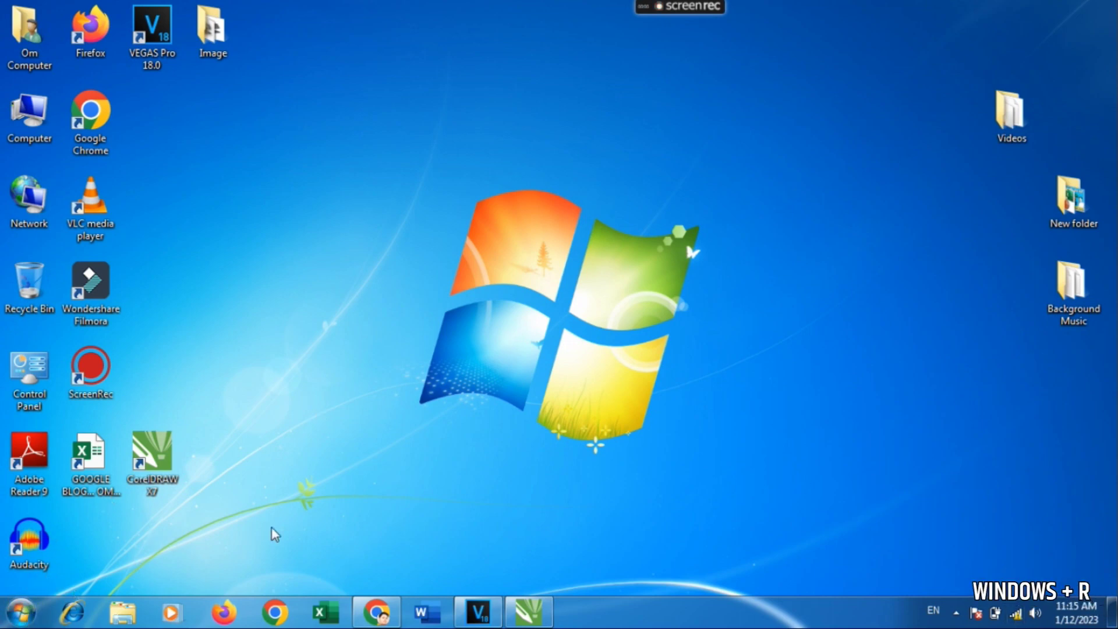
Step: Open a Command Prompt and run ipconfig to look up the computer's IPv4 address
key(super+r)
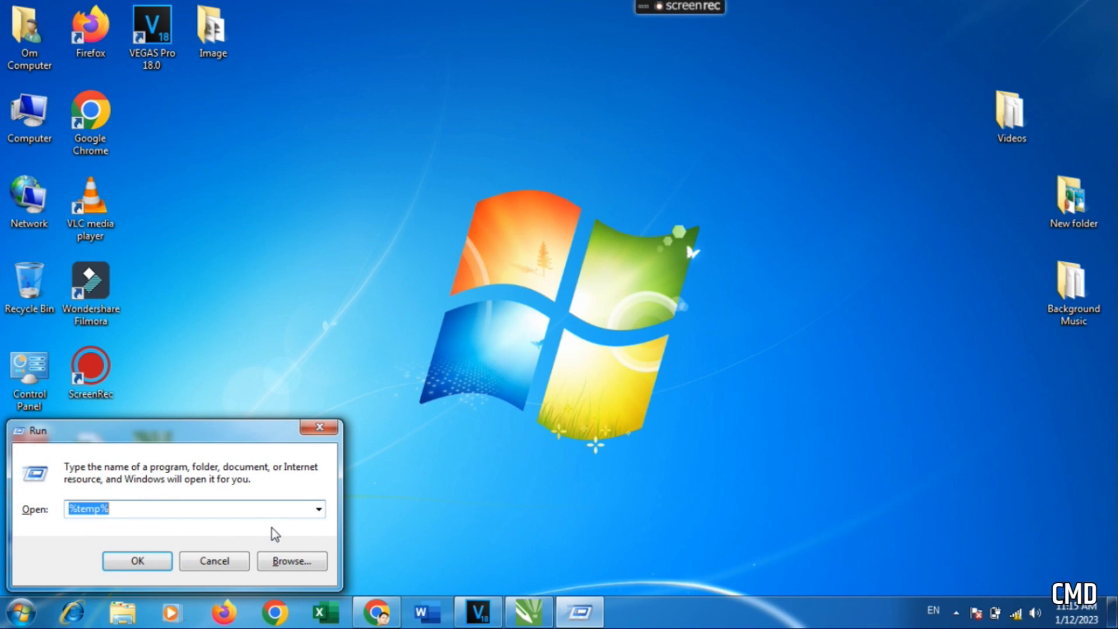
text(cmd)
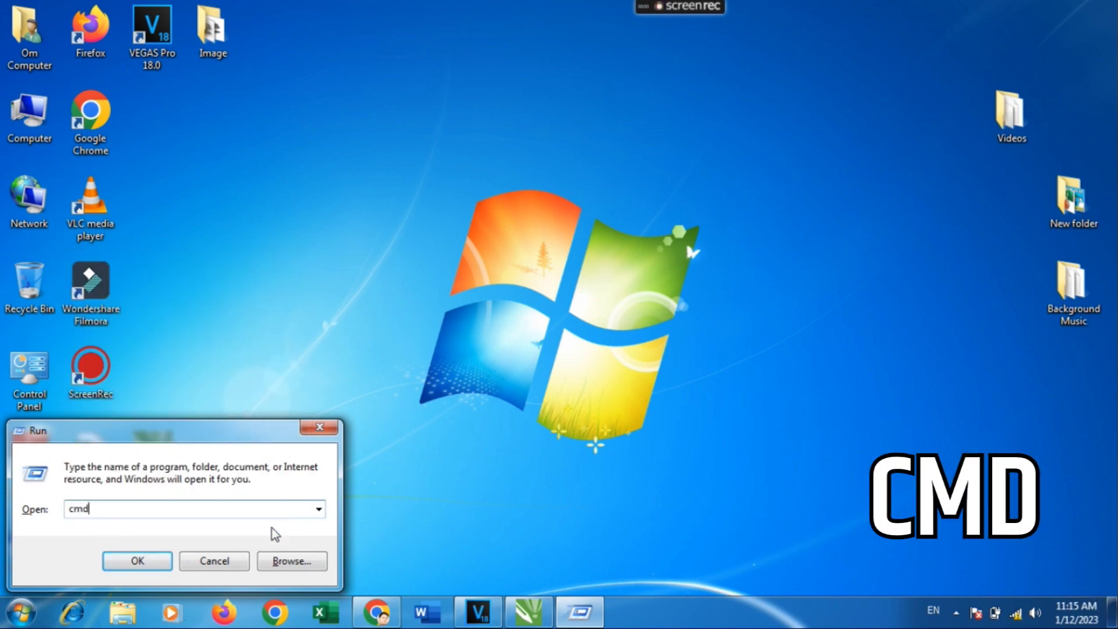
key(Return)
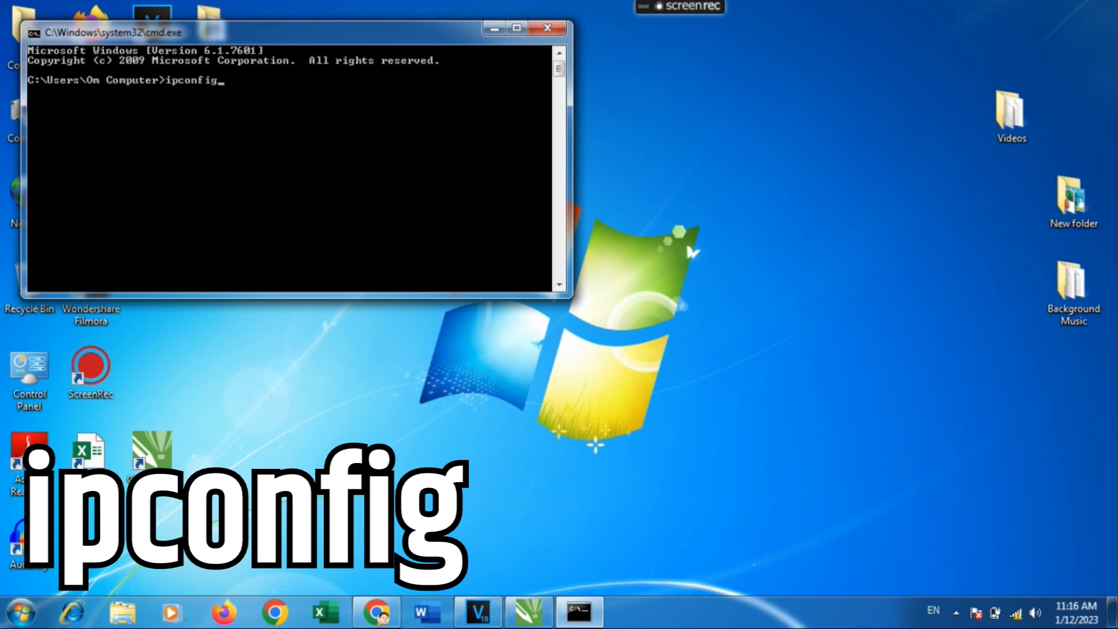
key(Return)
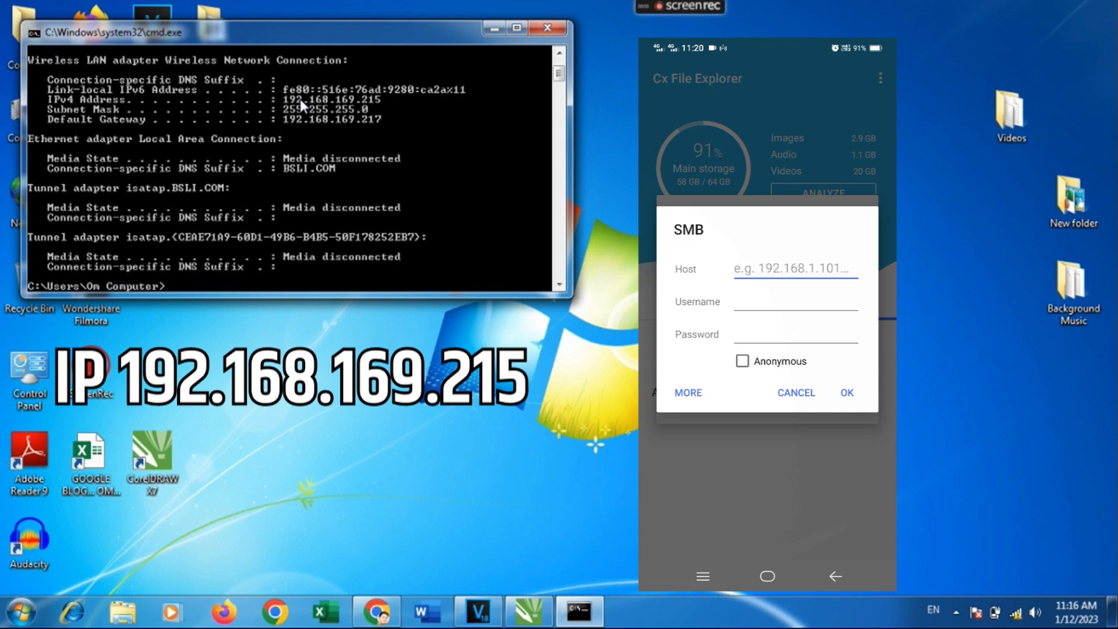
Step: In Cx File Explorer on the phone, connect to the SMB host 192.168.169.215 with anonymous access
text(192.168.)
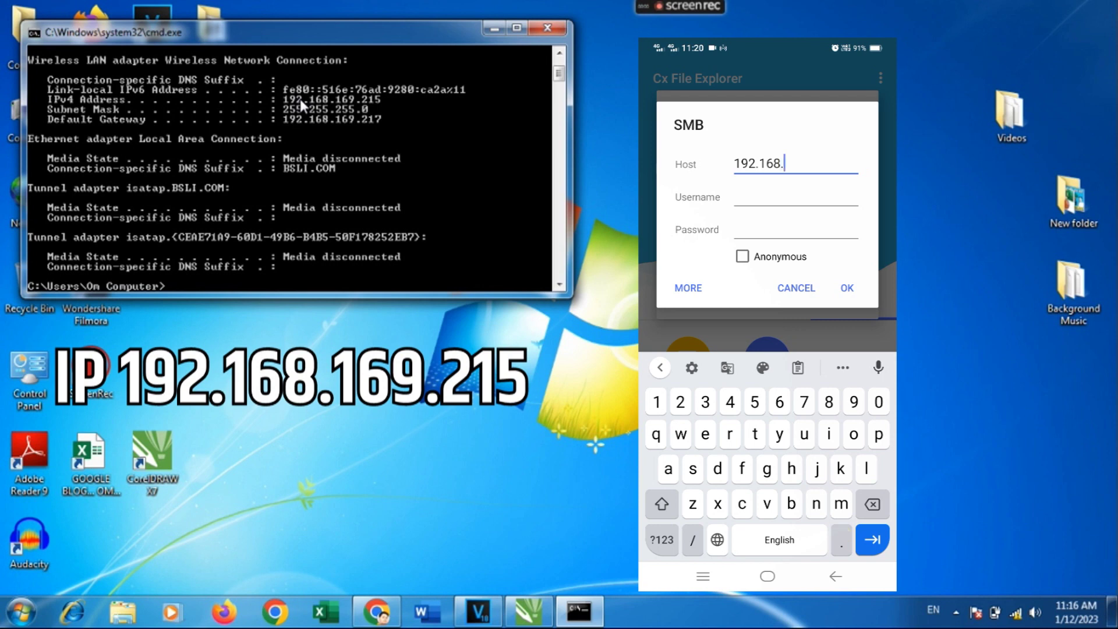
text(168)
key(BackSpace)
text(9.215)
click(742, 256)
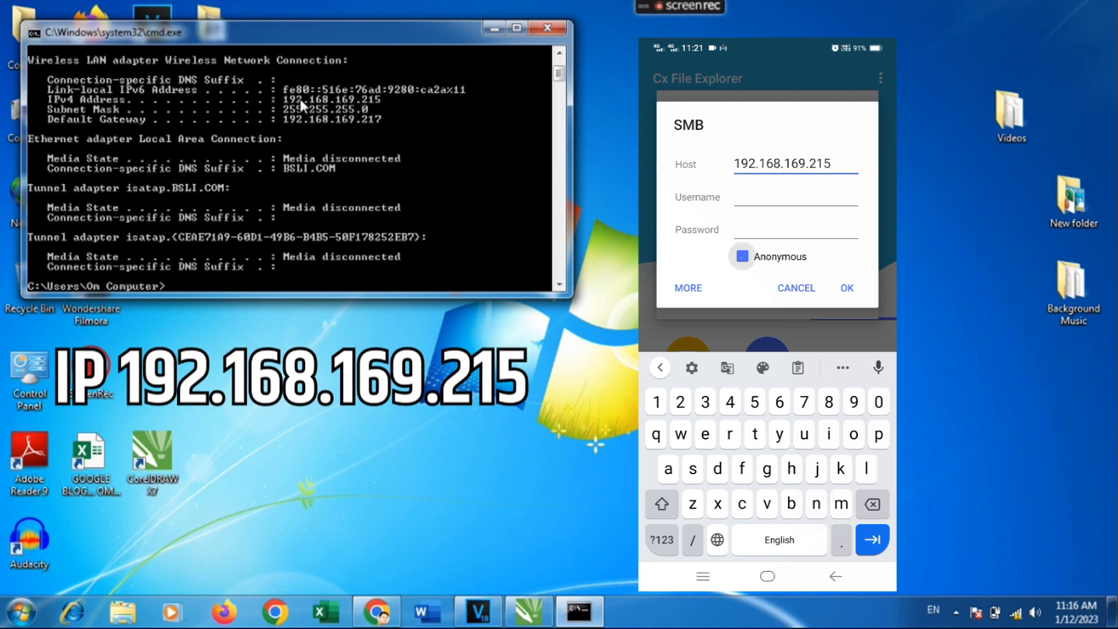
click(847, 288)
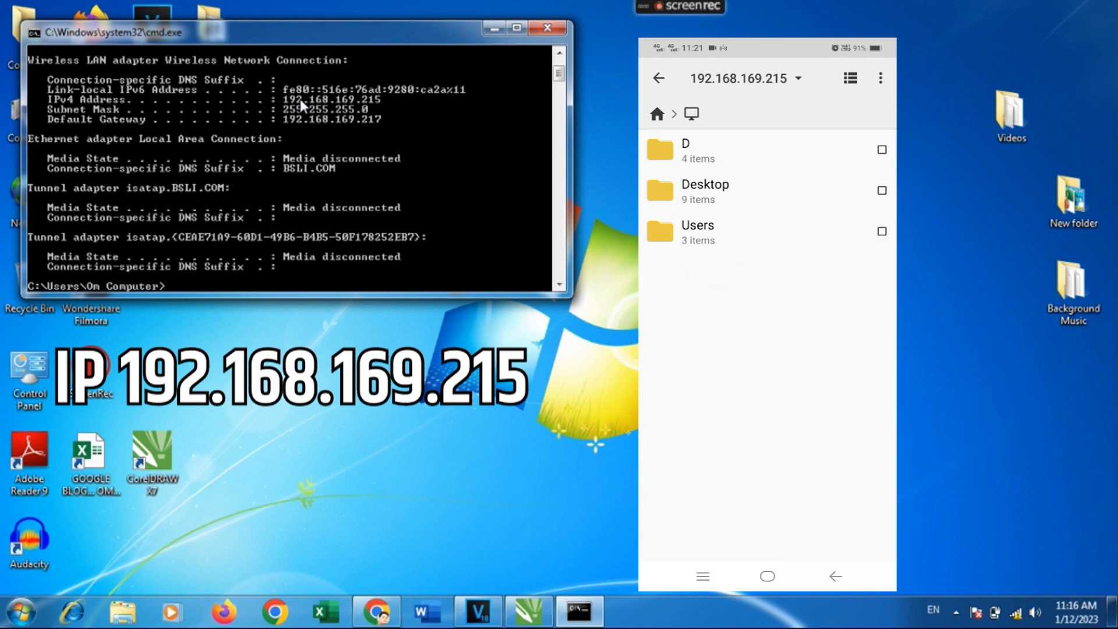
Step: Open the Image folder inside the computer's shared Desktop folder on the phone
click(706, 191)
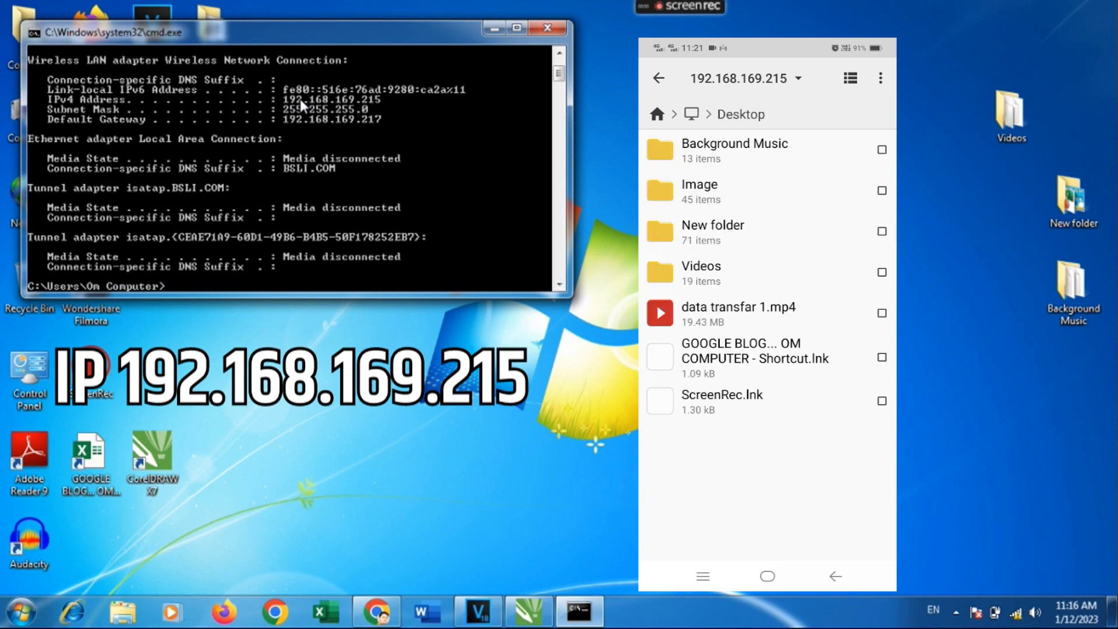
click(700, 191)
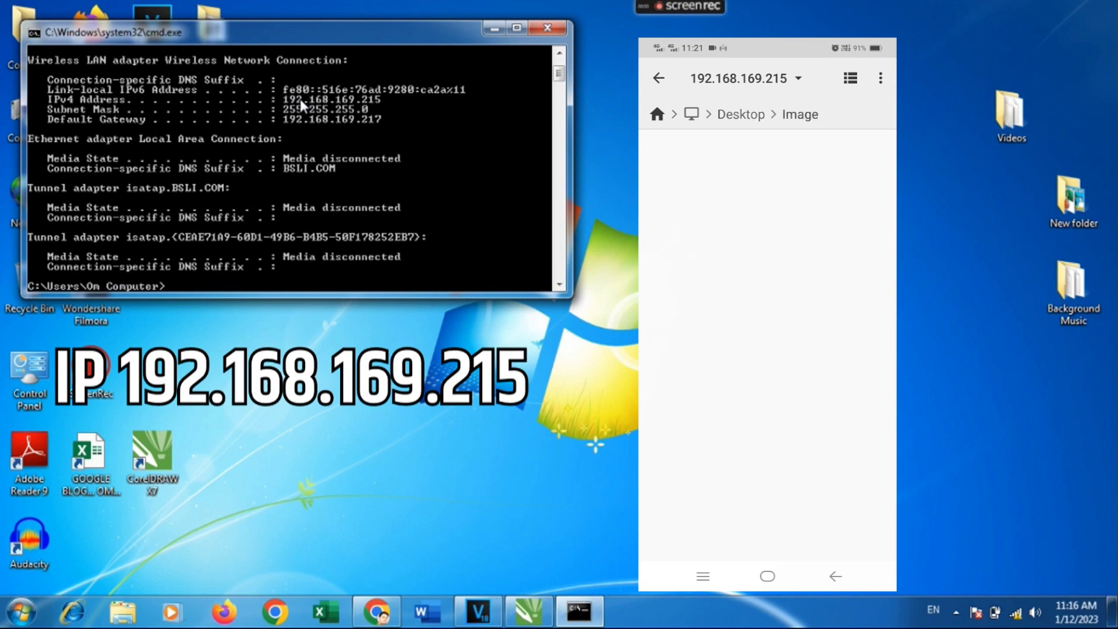